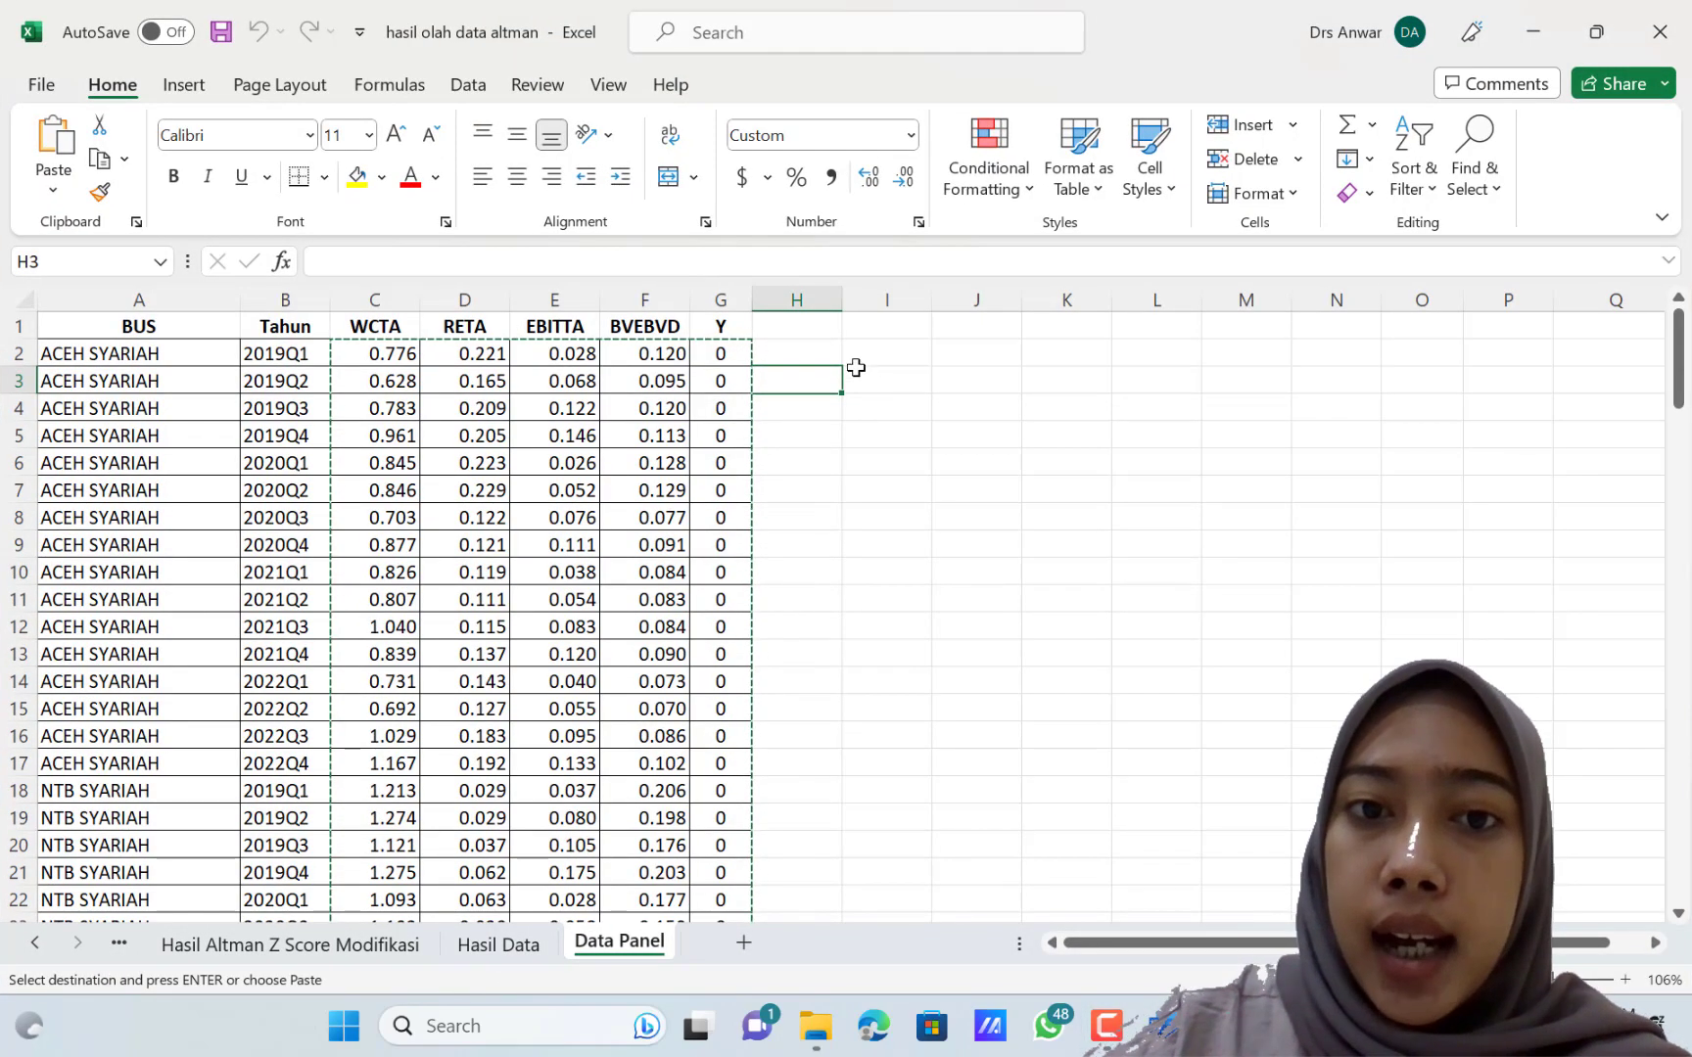
- Examine the bank names and the quarterly periods 2019Q1 to 2022Q4 in the Data Panel sheet
{"action": "left_click", "coordinate": [816, 350]}
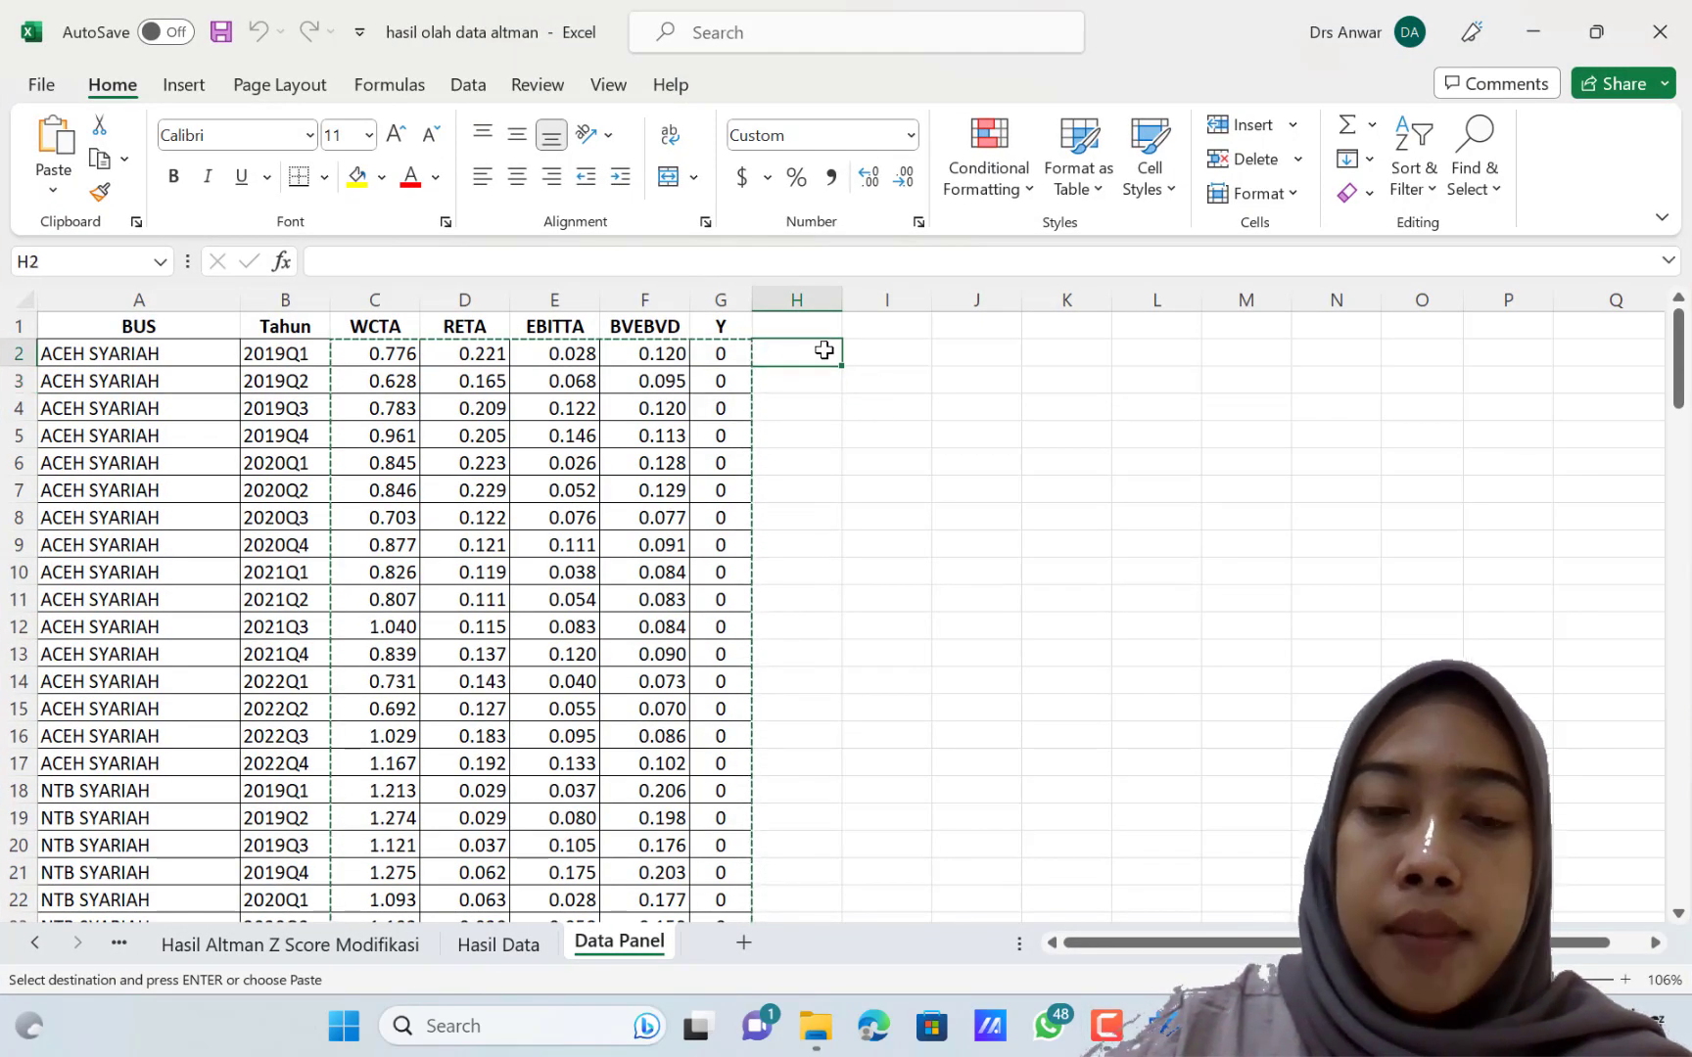
{"action": "key", "text": "Escape"}
{"action": "double_click", "coordinate": [825, 351]}
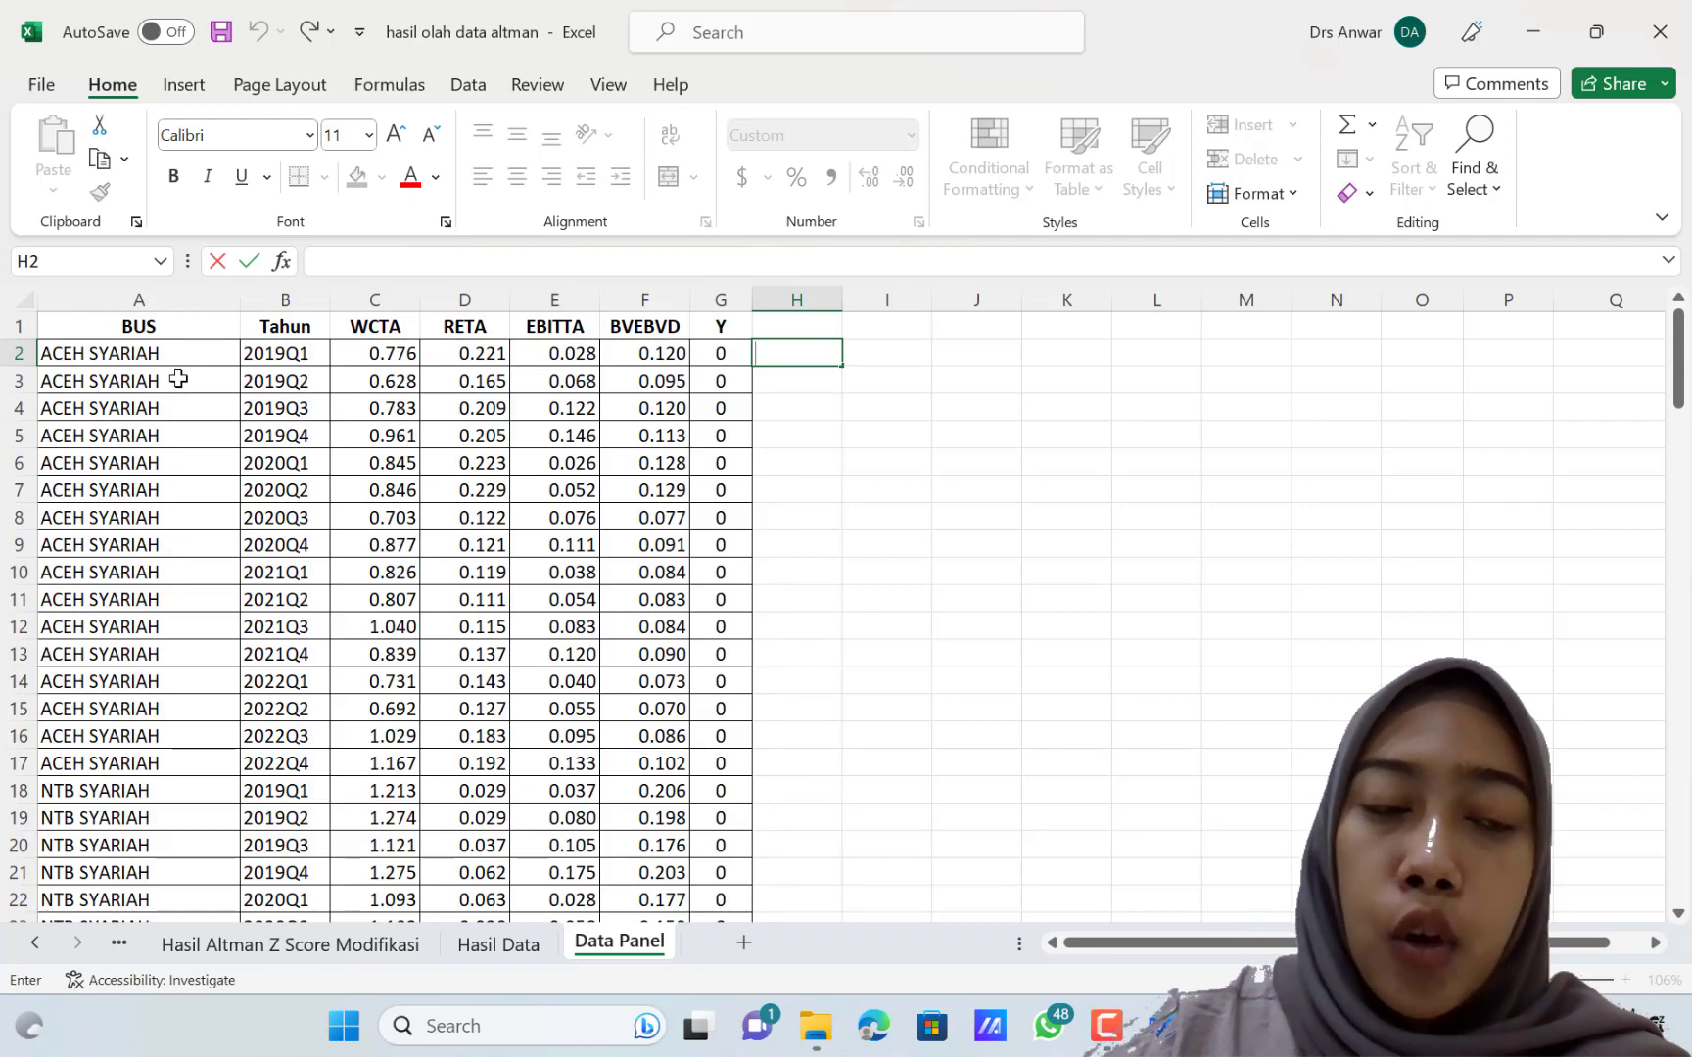
{"action": "scroll", "coordinate": [185, 377], "scroll_direction": "down", "scroll_amount": 5}
{"action": "scroll", "coordinate": [186, 391], "scroll_direction": "down", "scroll_amount": 20}
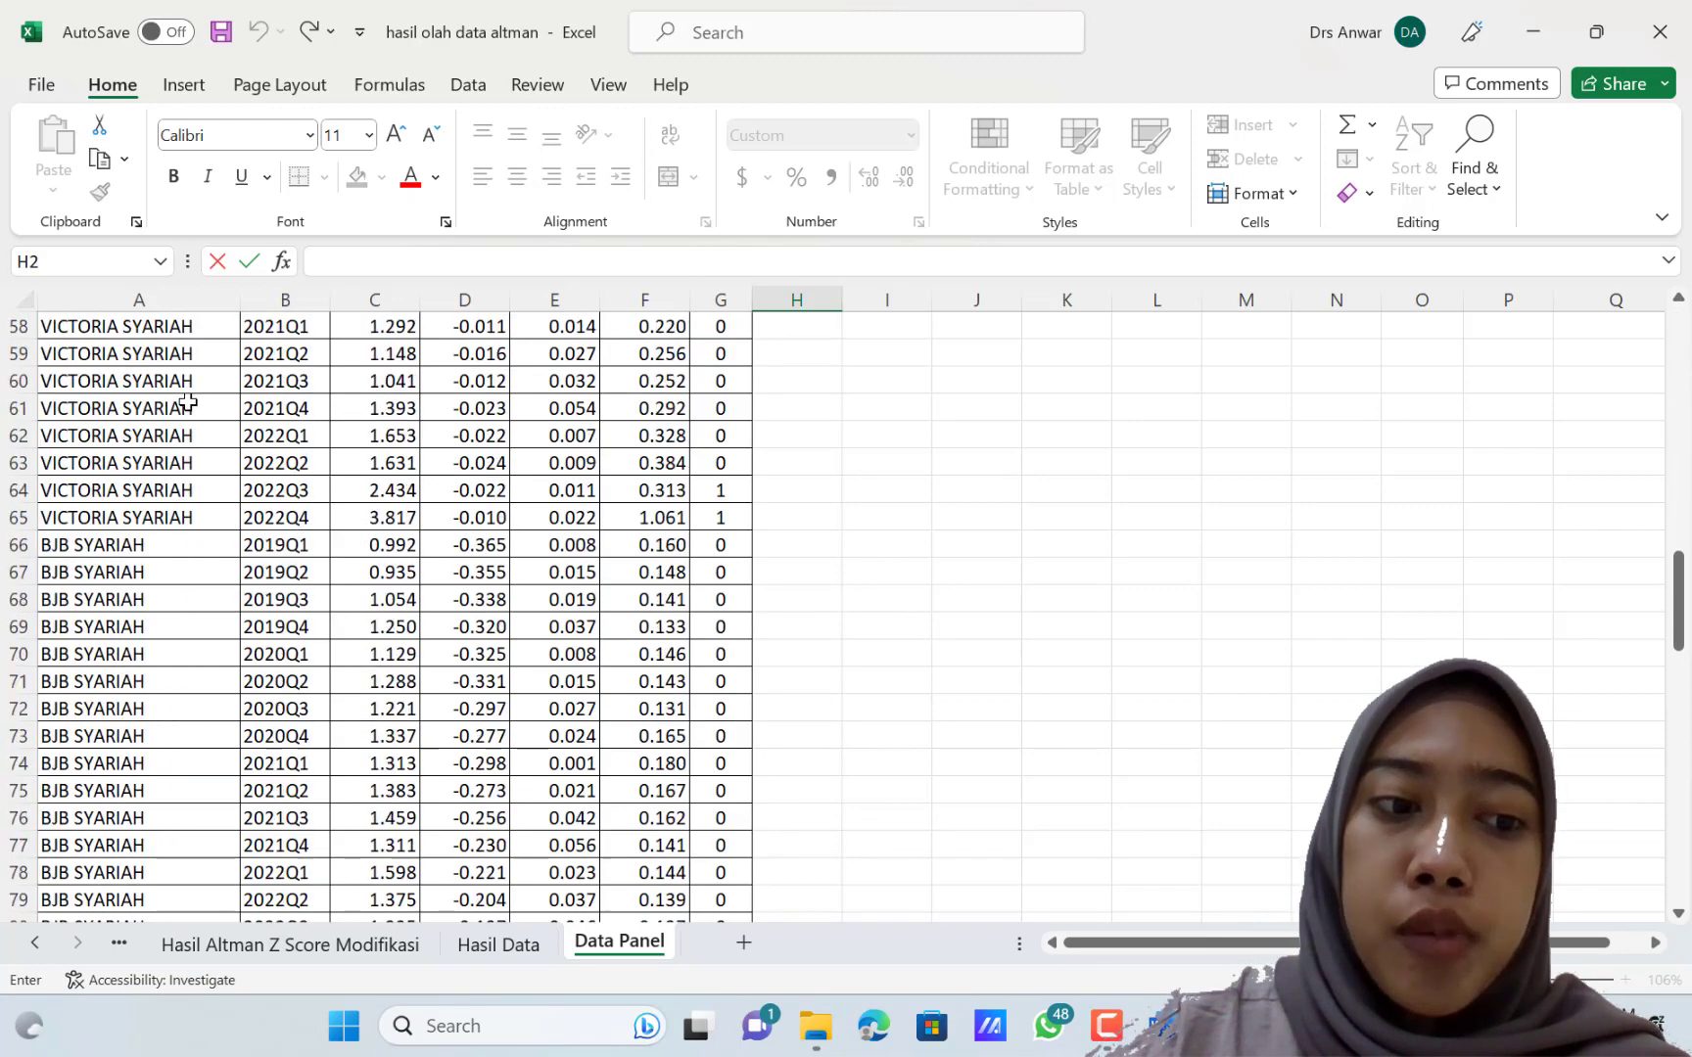
{"action": "scroll", "coordinate": [186, 364], "scroll_direction": "up", "scroll_amount": 20}
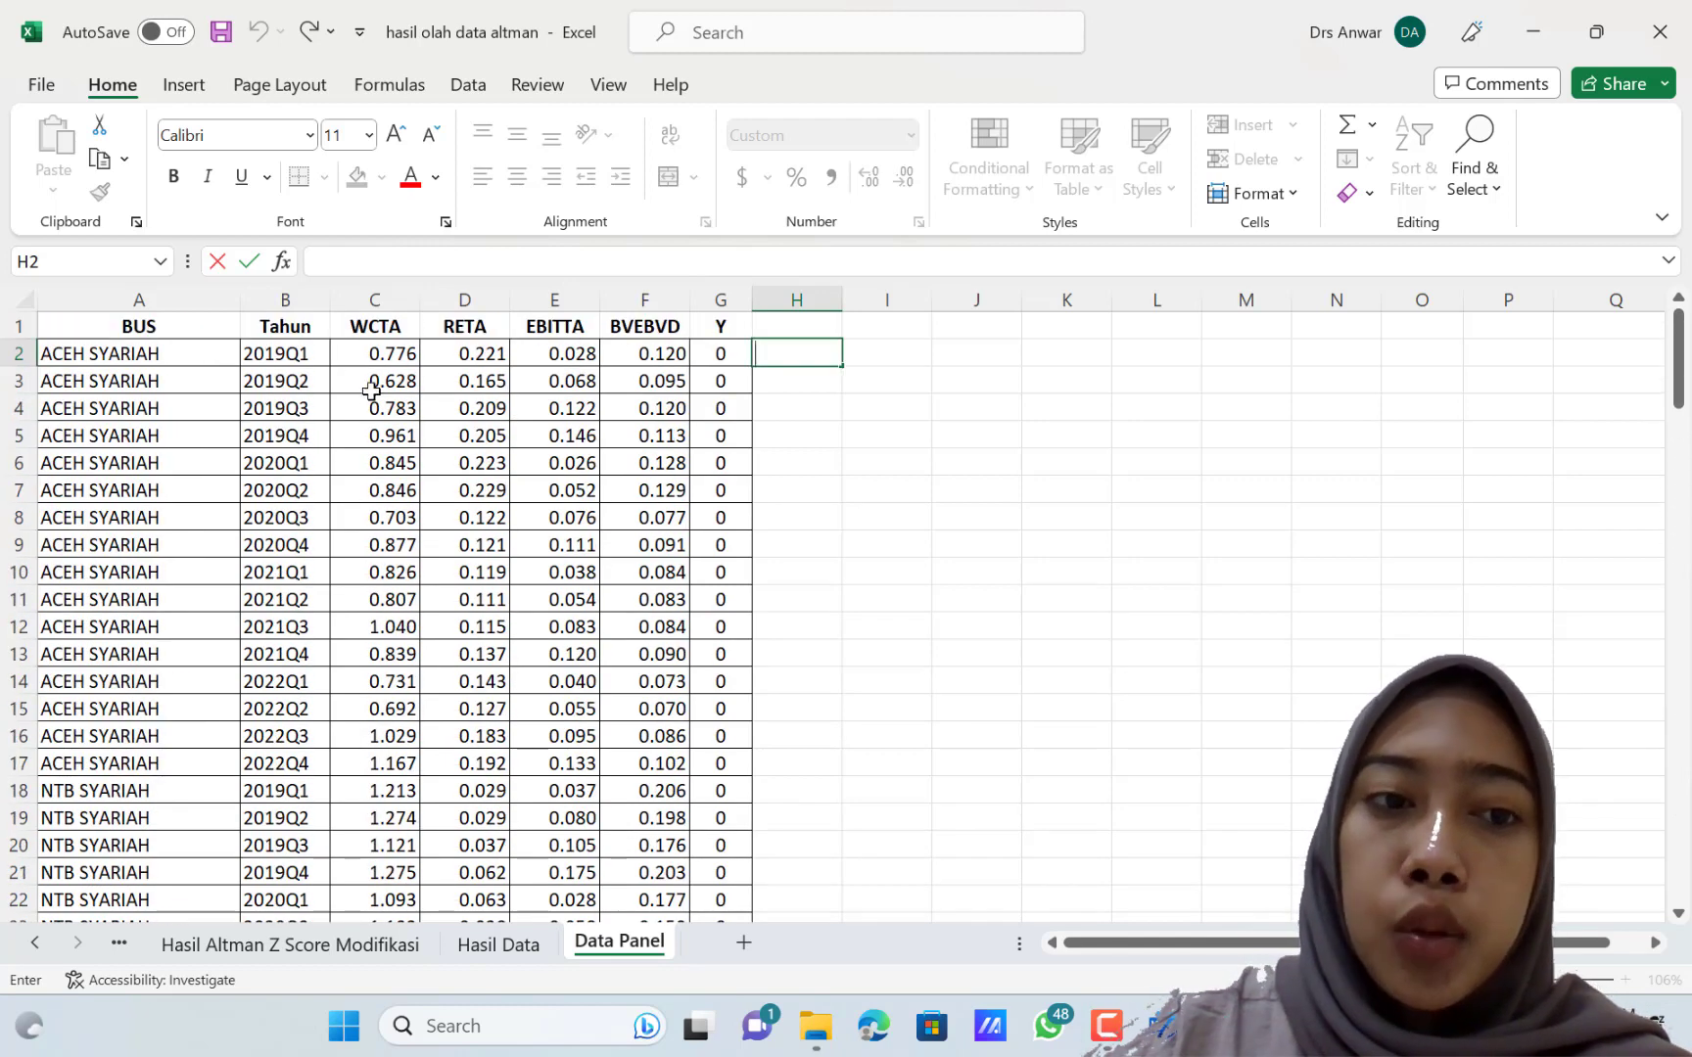
{"action": "left_click_drag", "start_coordinate": [313, 356], "coordinate": [324, 768]}
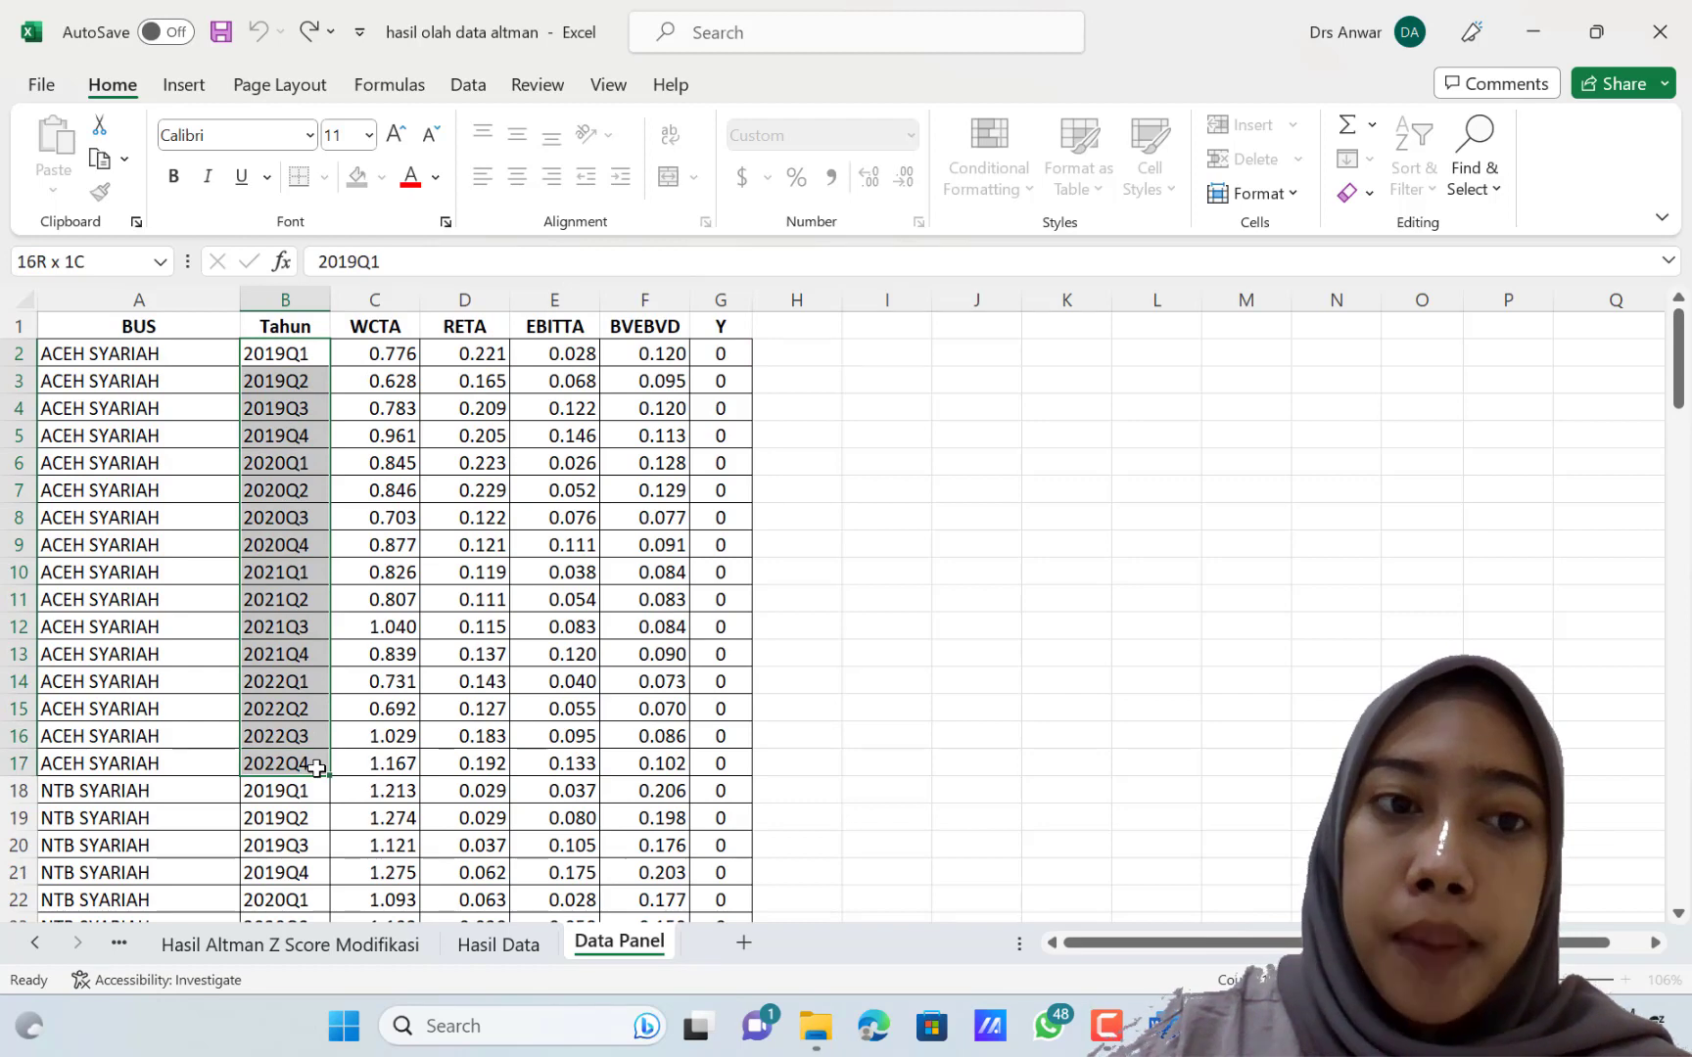
- Review the WCTA, RETA, EBITTA, BVEBVD and Y columns of the panel data
{"action": "left_click", "coordinate": [471, 416]}
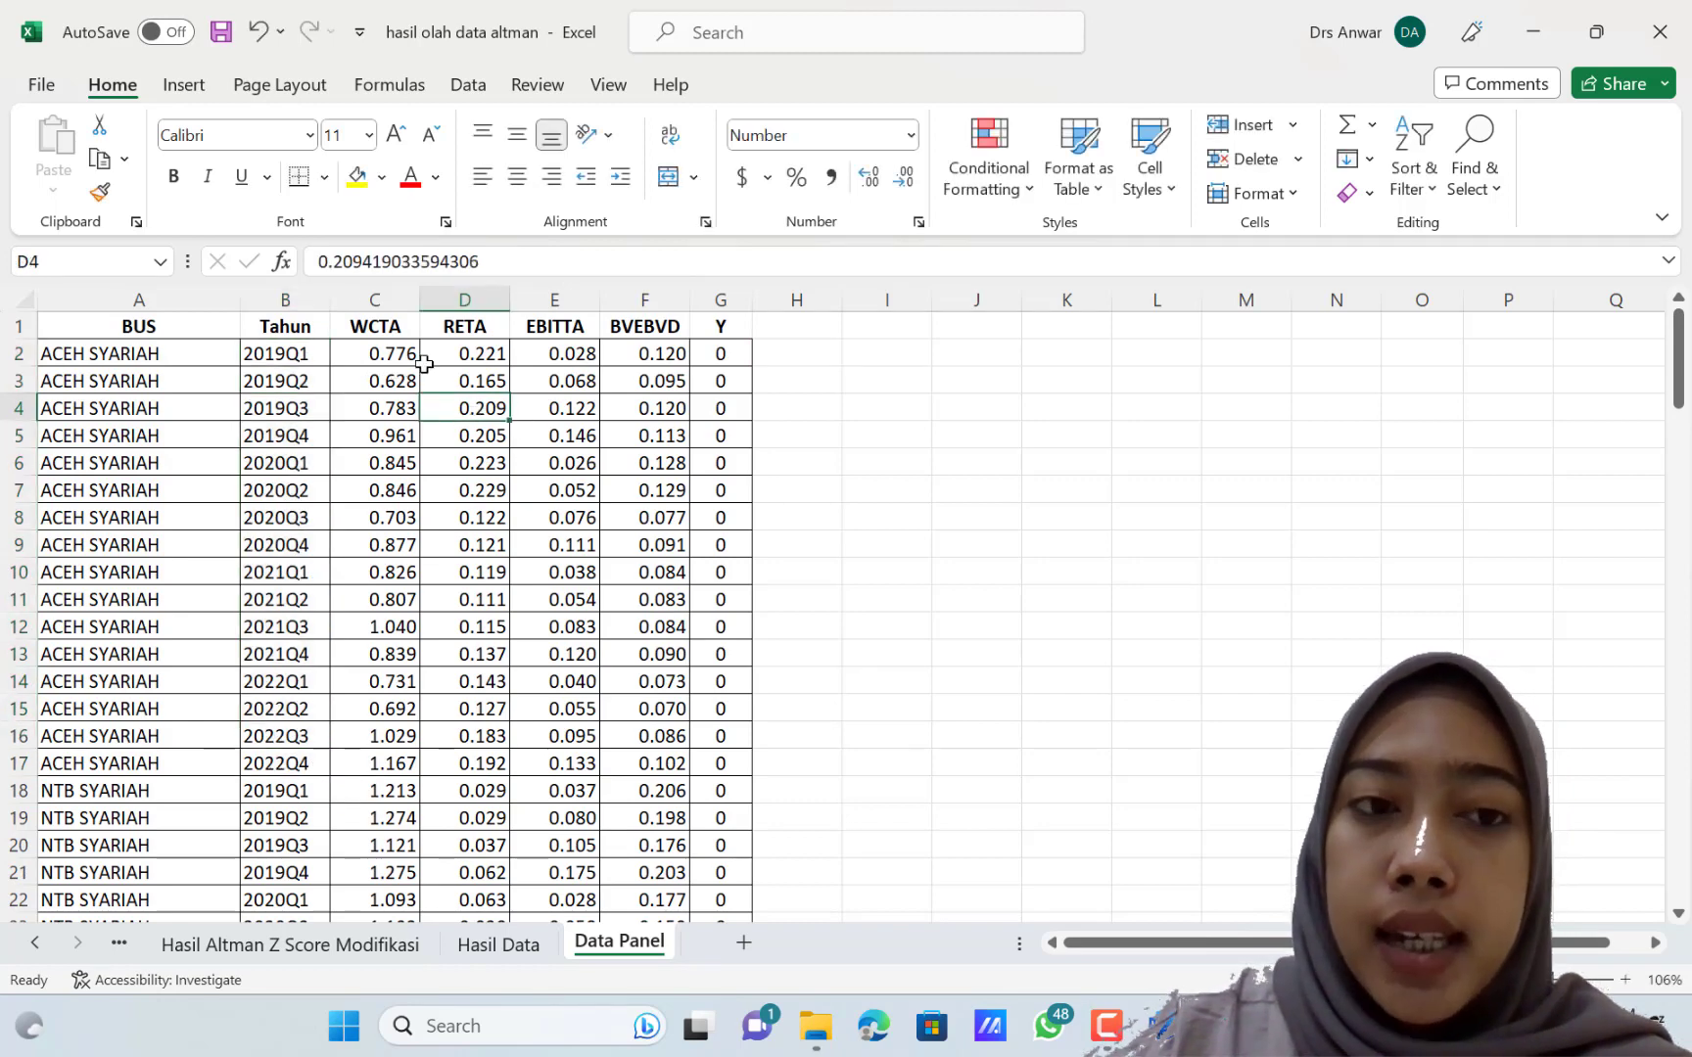
{"action": "left_click", "coordinate": [391, 323]}
{"action": "left_click", "coordinate": [499, 330]}
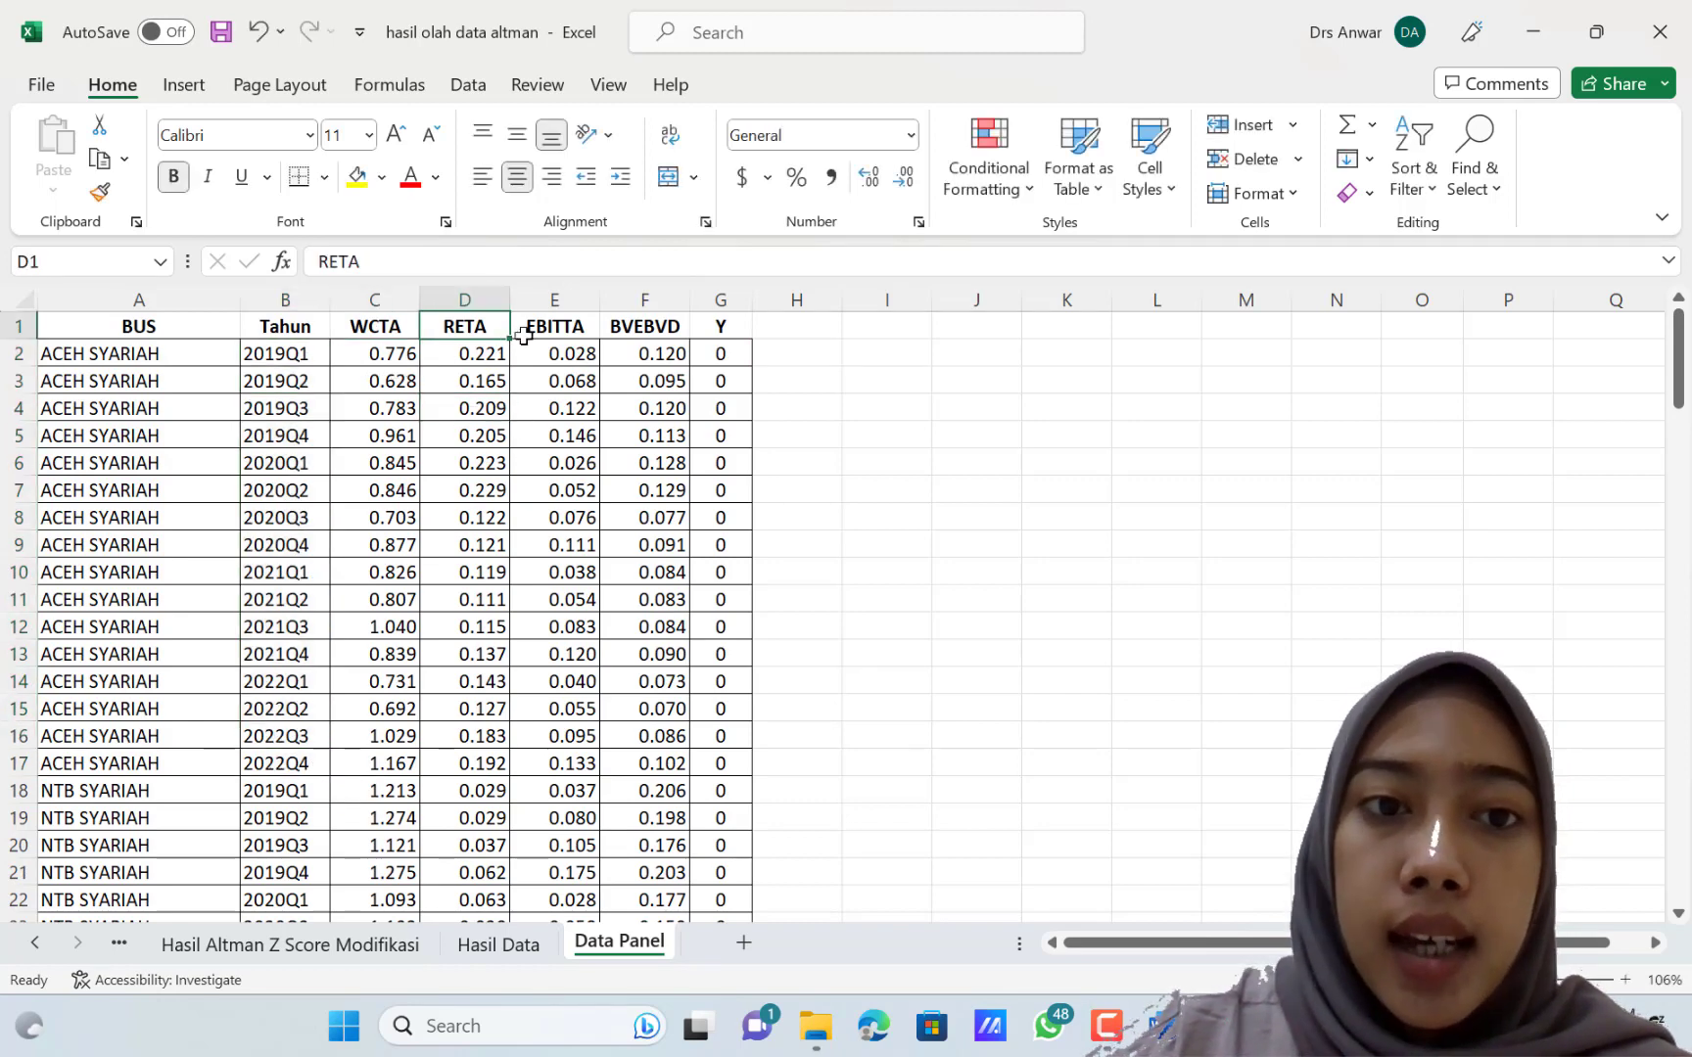
{"action": "left_click", "coordinate": [577, 332]}
{"action": "left_click", "coordinate": [674, 328]}
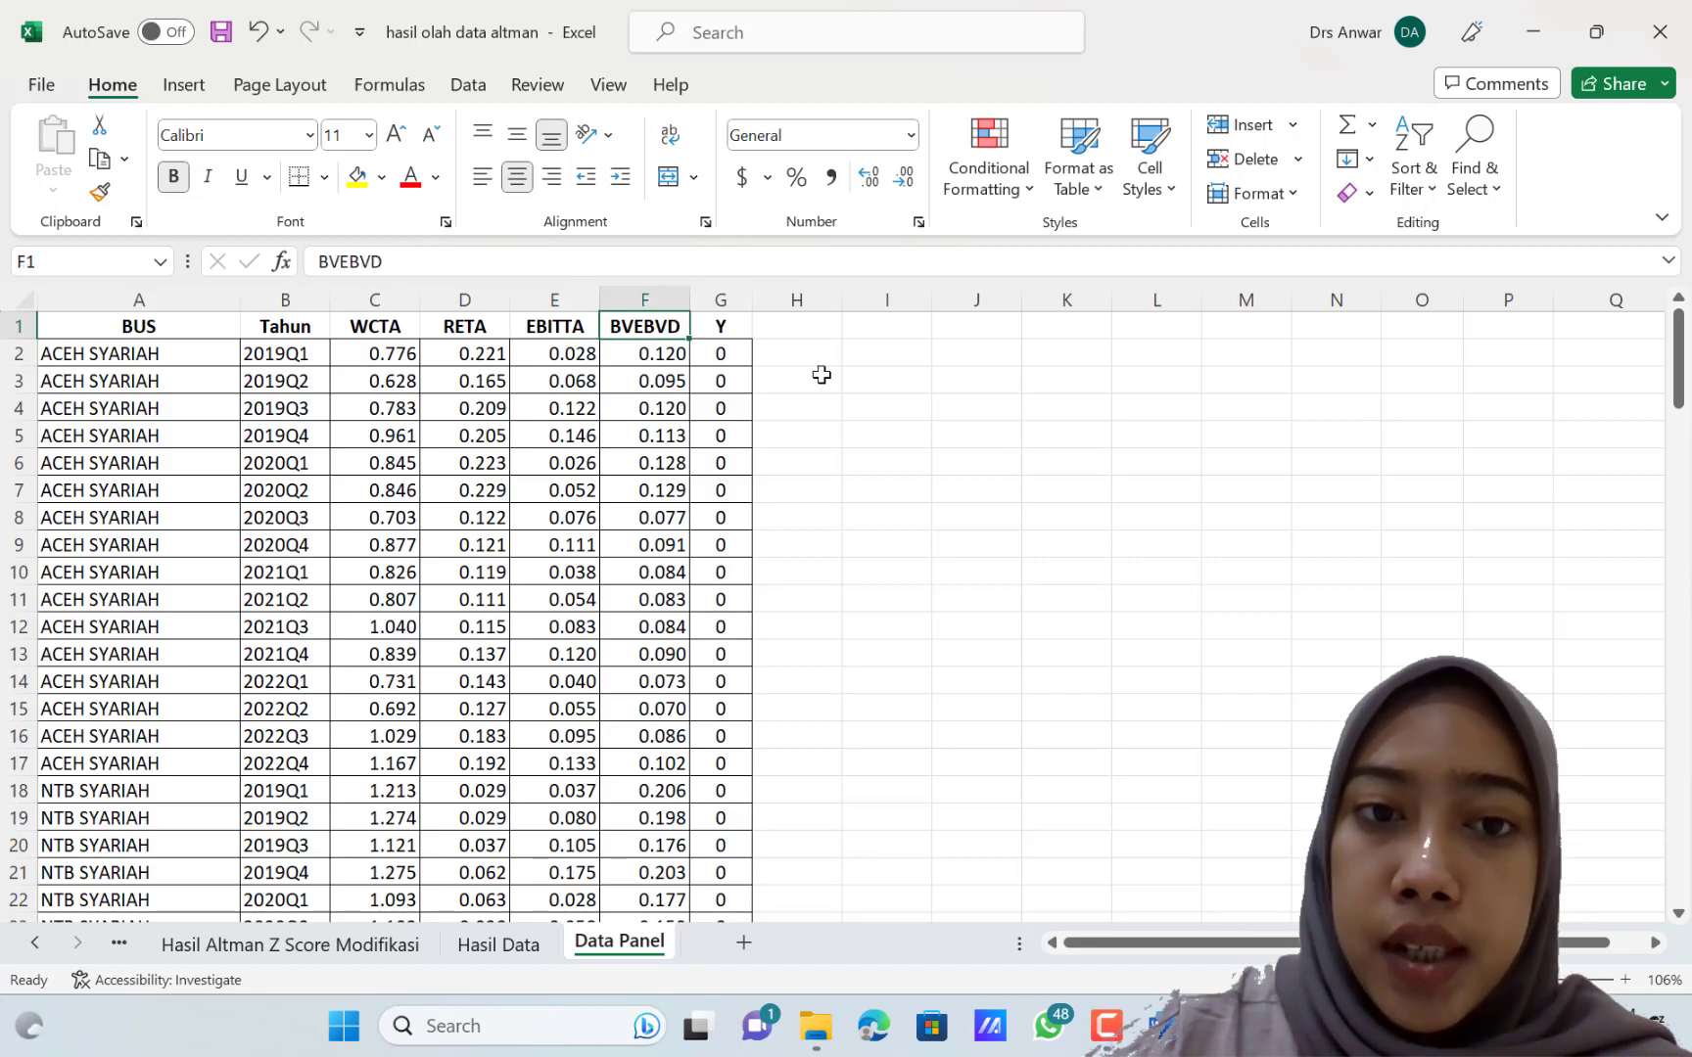
{"action": "left_click", "coordinate": [733, 319]}
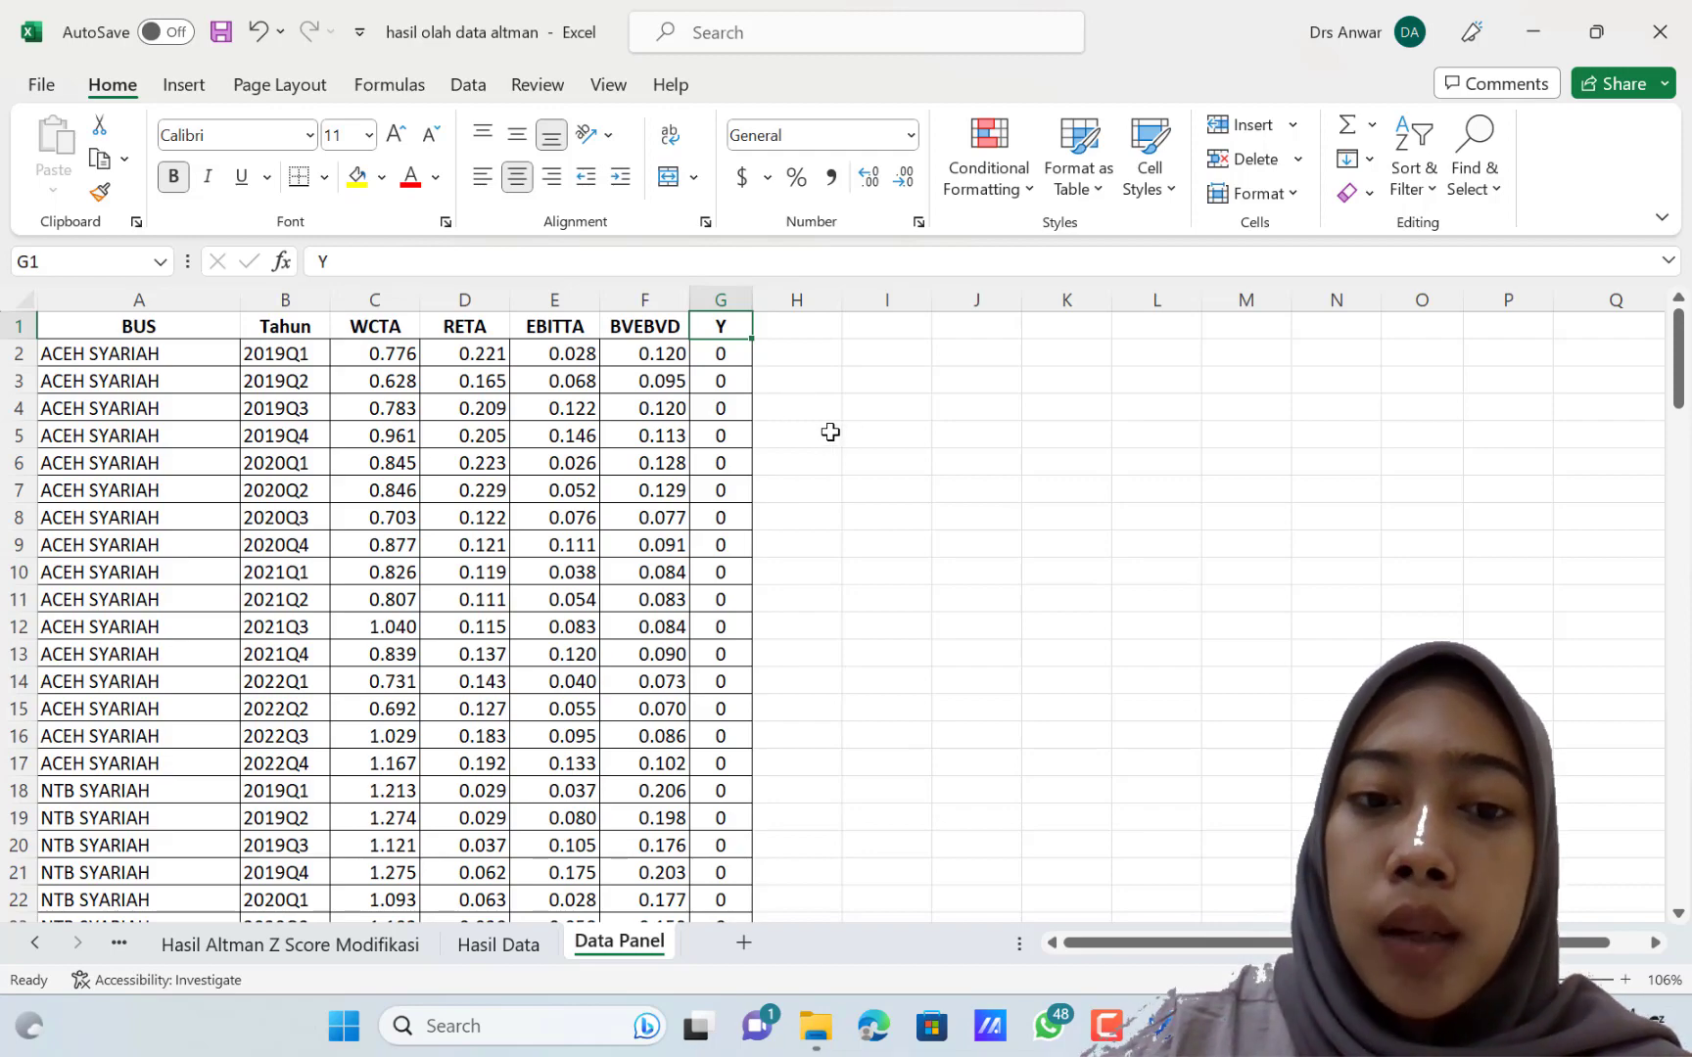
{"action": "scroll", "coordinate": [830, 432], "scroll_direction": "down", "scroll_amount": 9}
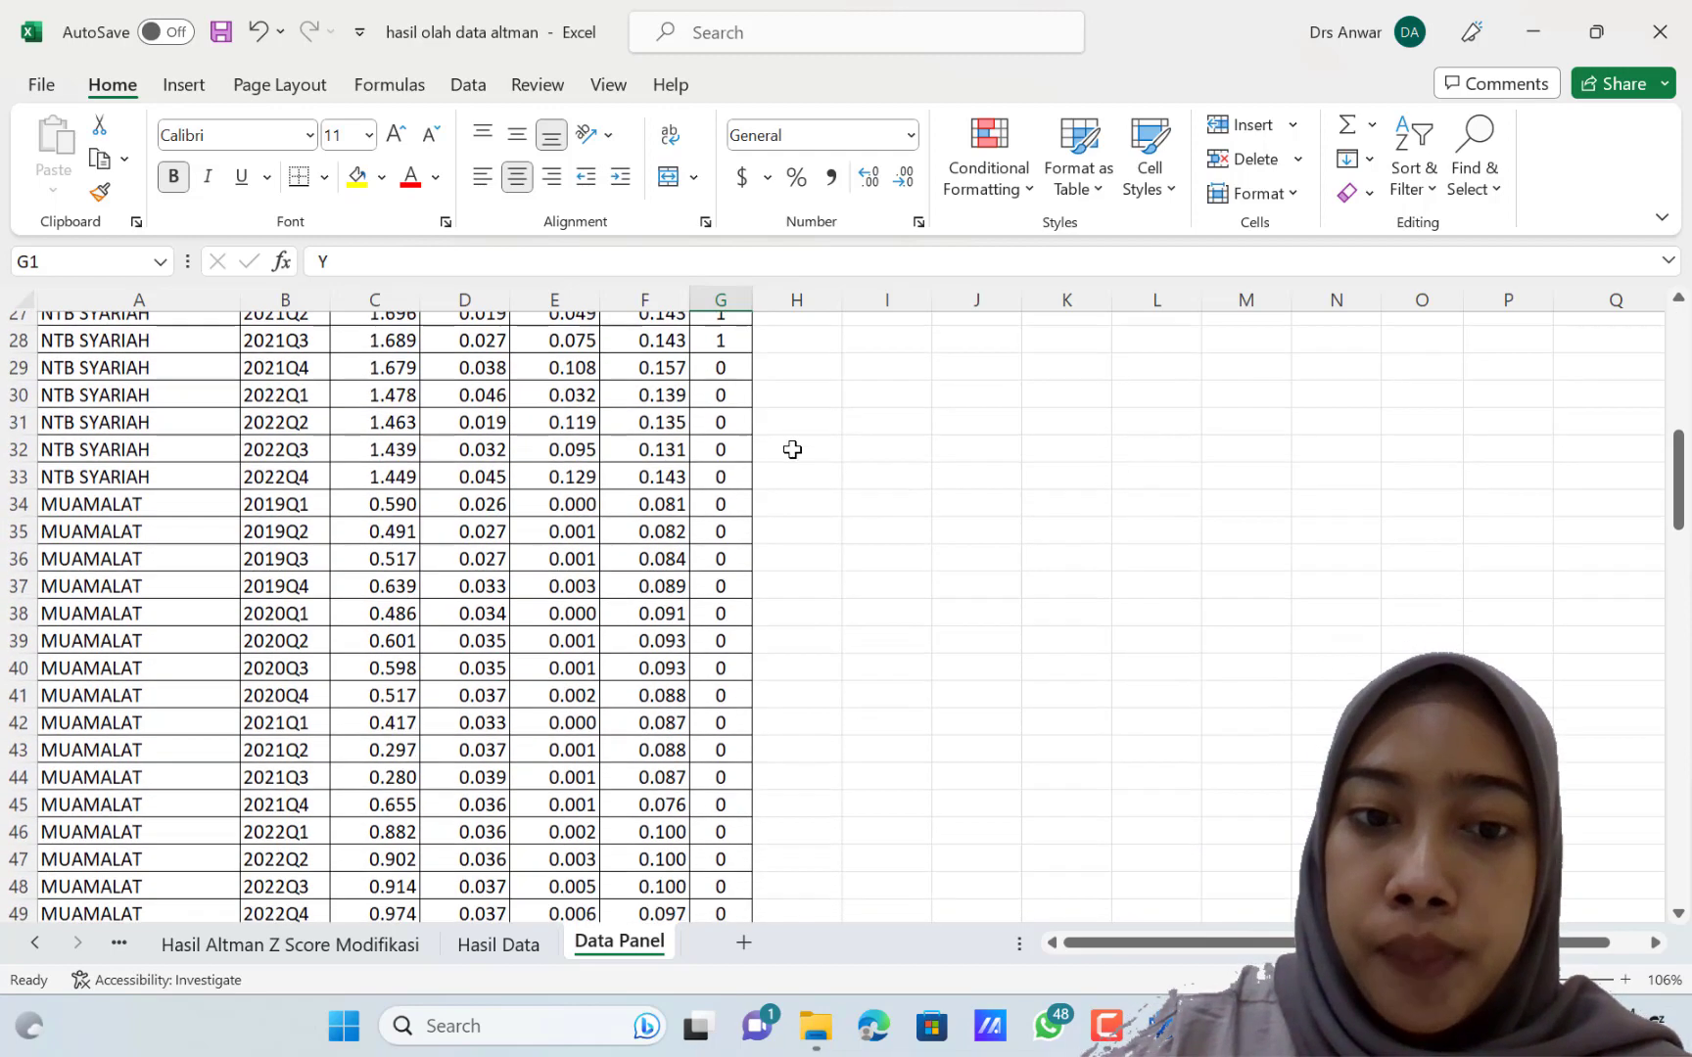
{"action": "scroll", "coordinate": [792, 449], "scroll_direction": "up", "scroll_amount": 9}
{"action": "left_click", "coordinate": [870, 357]}
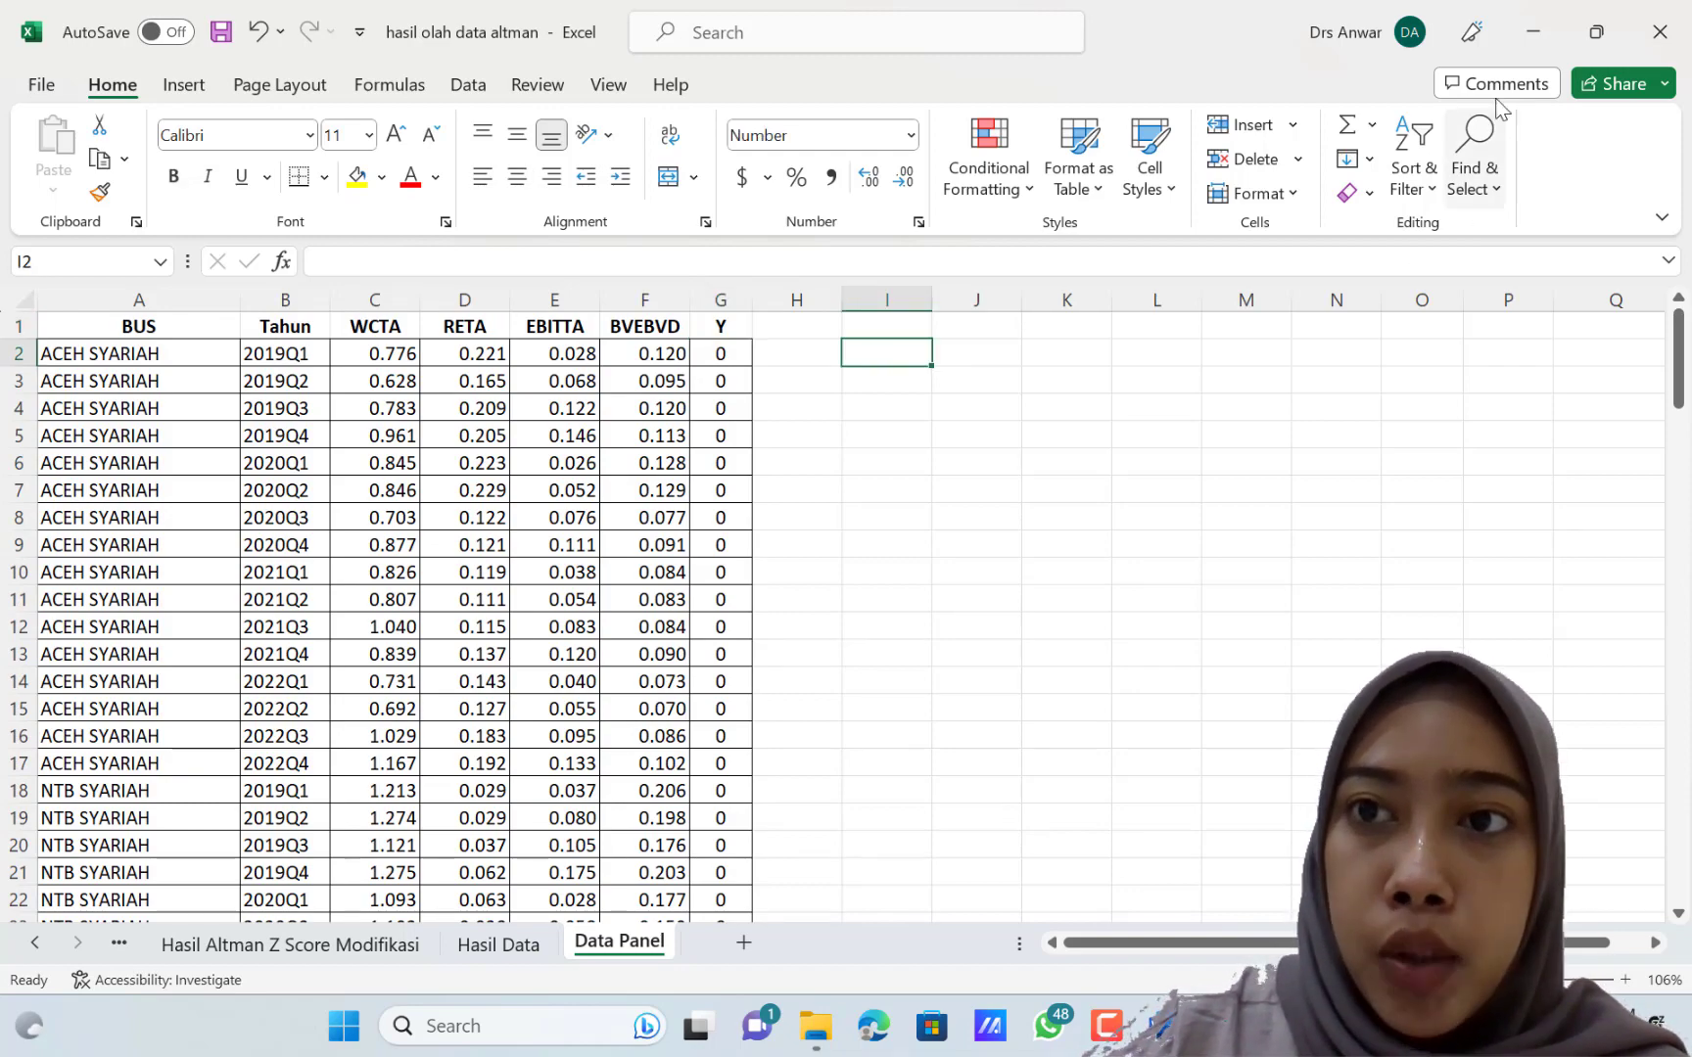
- Switch to EViews 12 and open the foreign Excel file "hasil olah data altman" from the skripsi folder
{"action": "left_click", "coordinate": [1533, 31]}
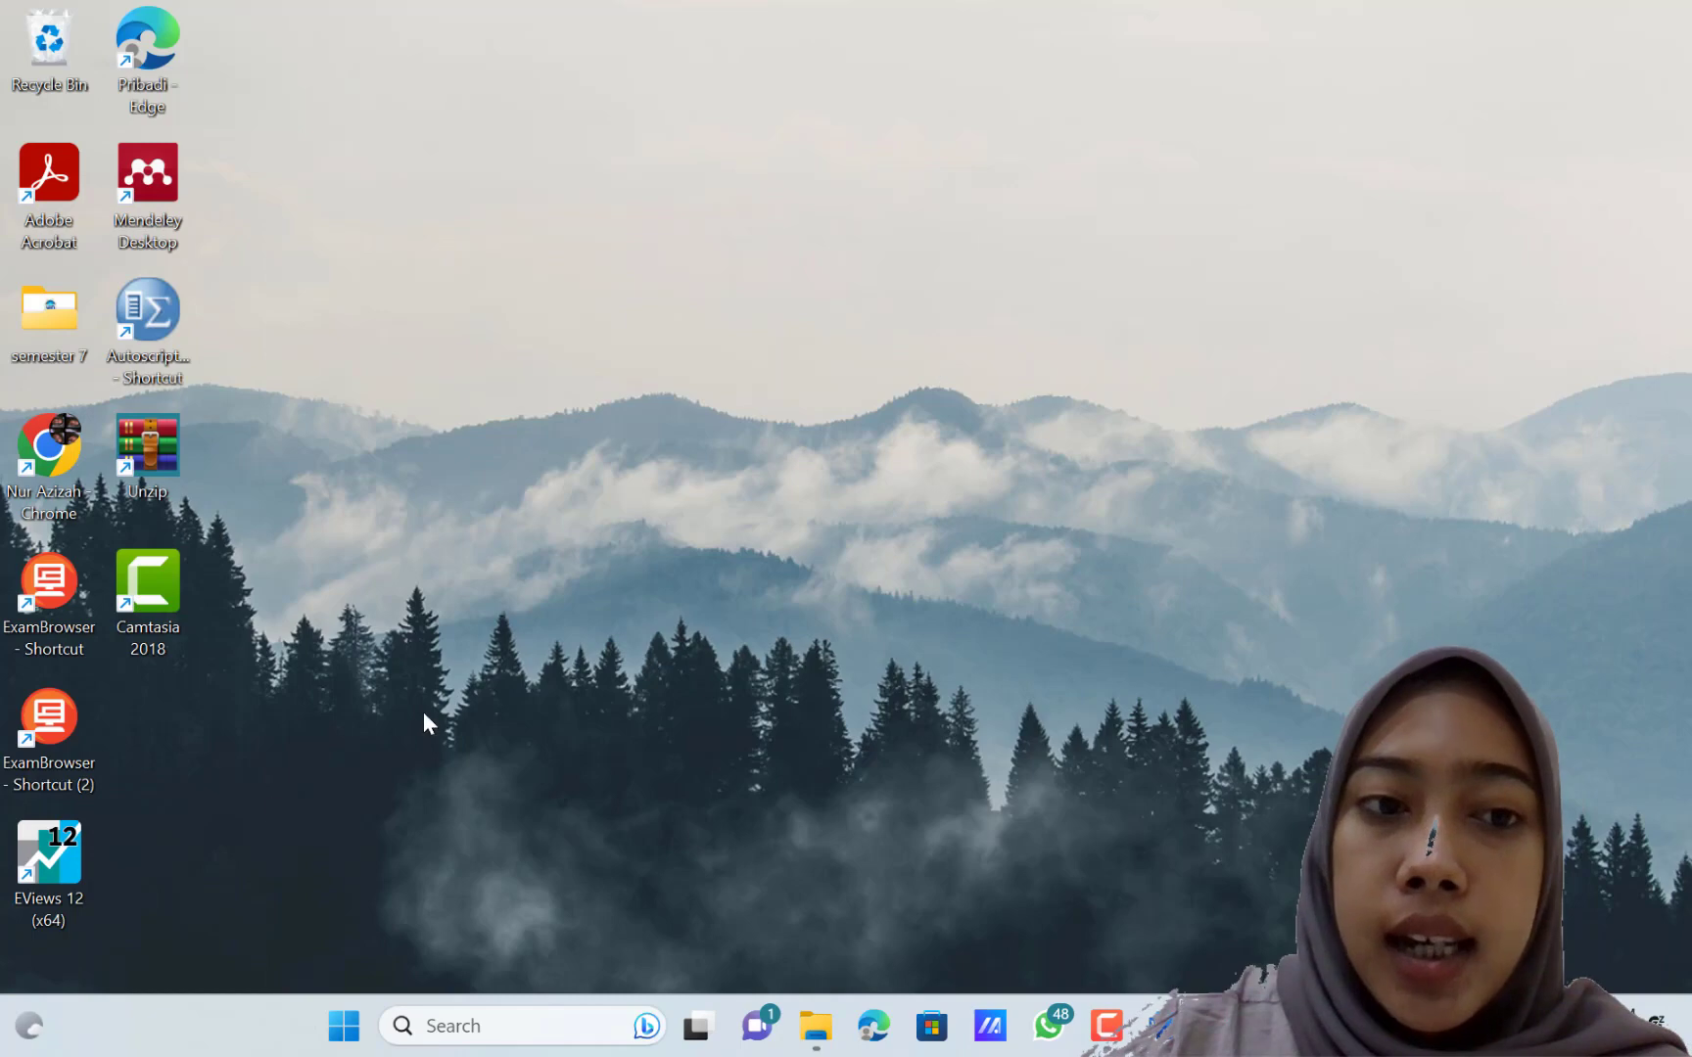
{"action": "double_click", "coordinate": [62, 880]}
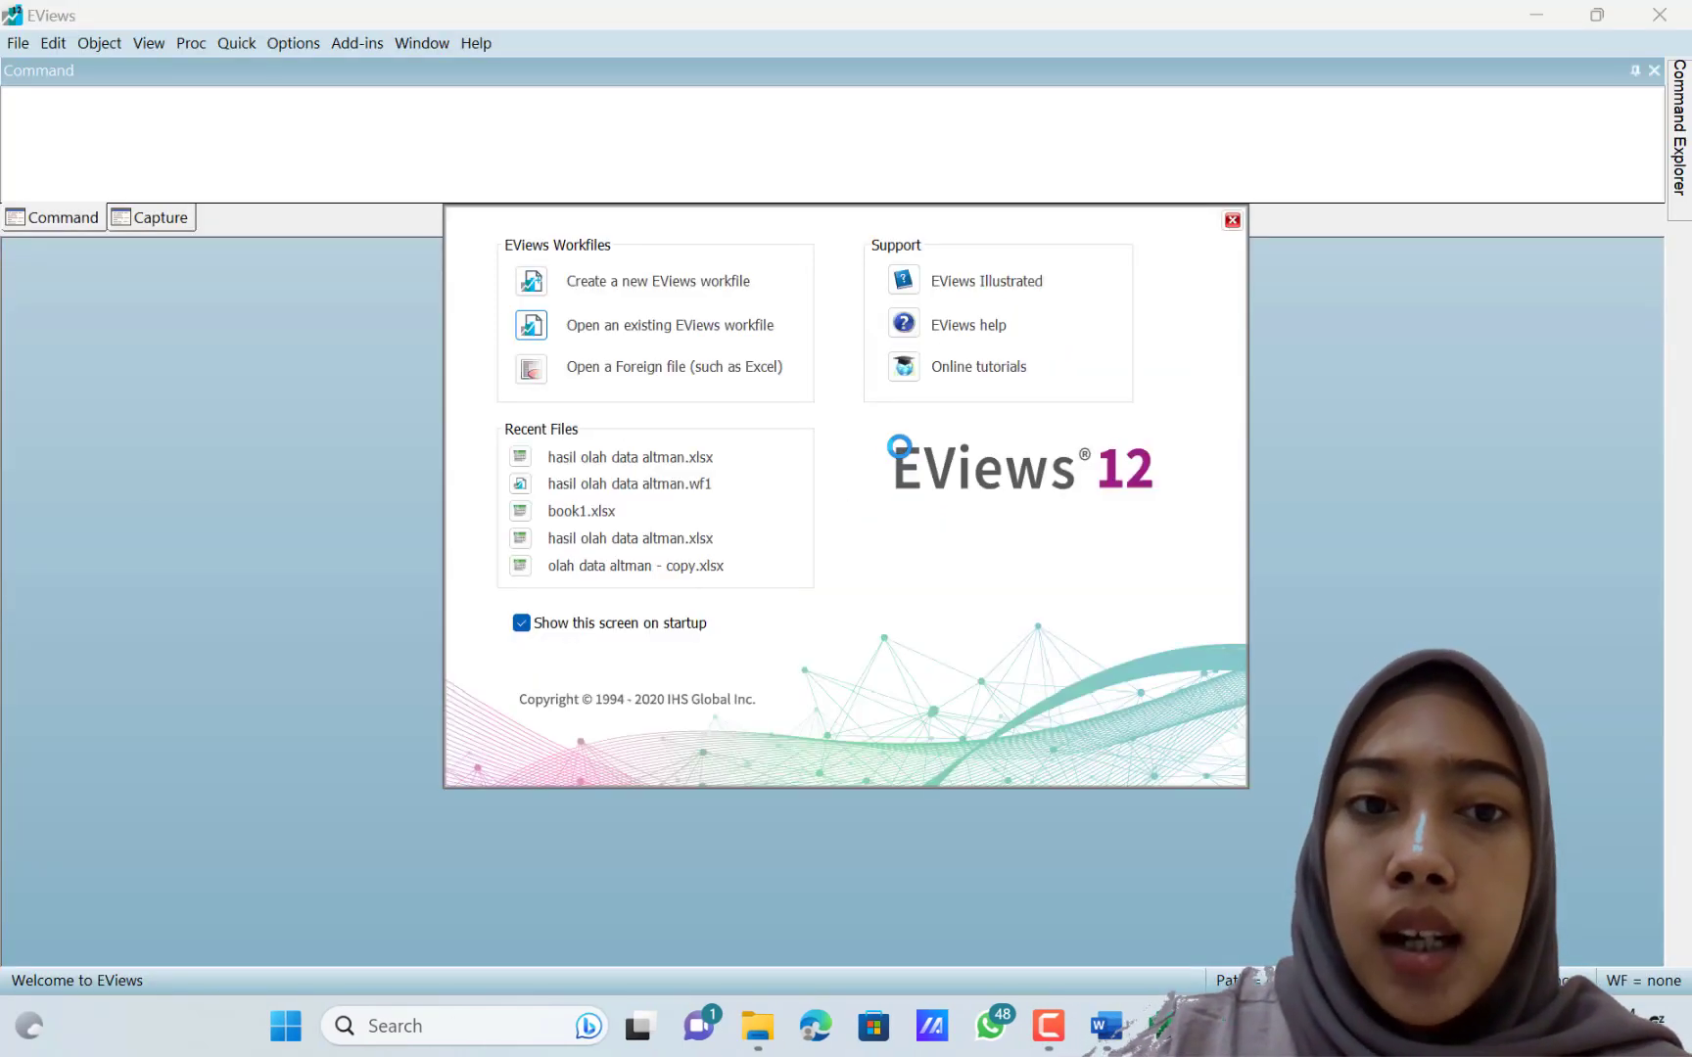
{"action": "left_click", "coordinate": [716, 369]}
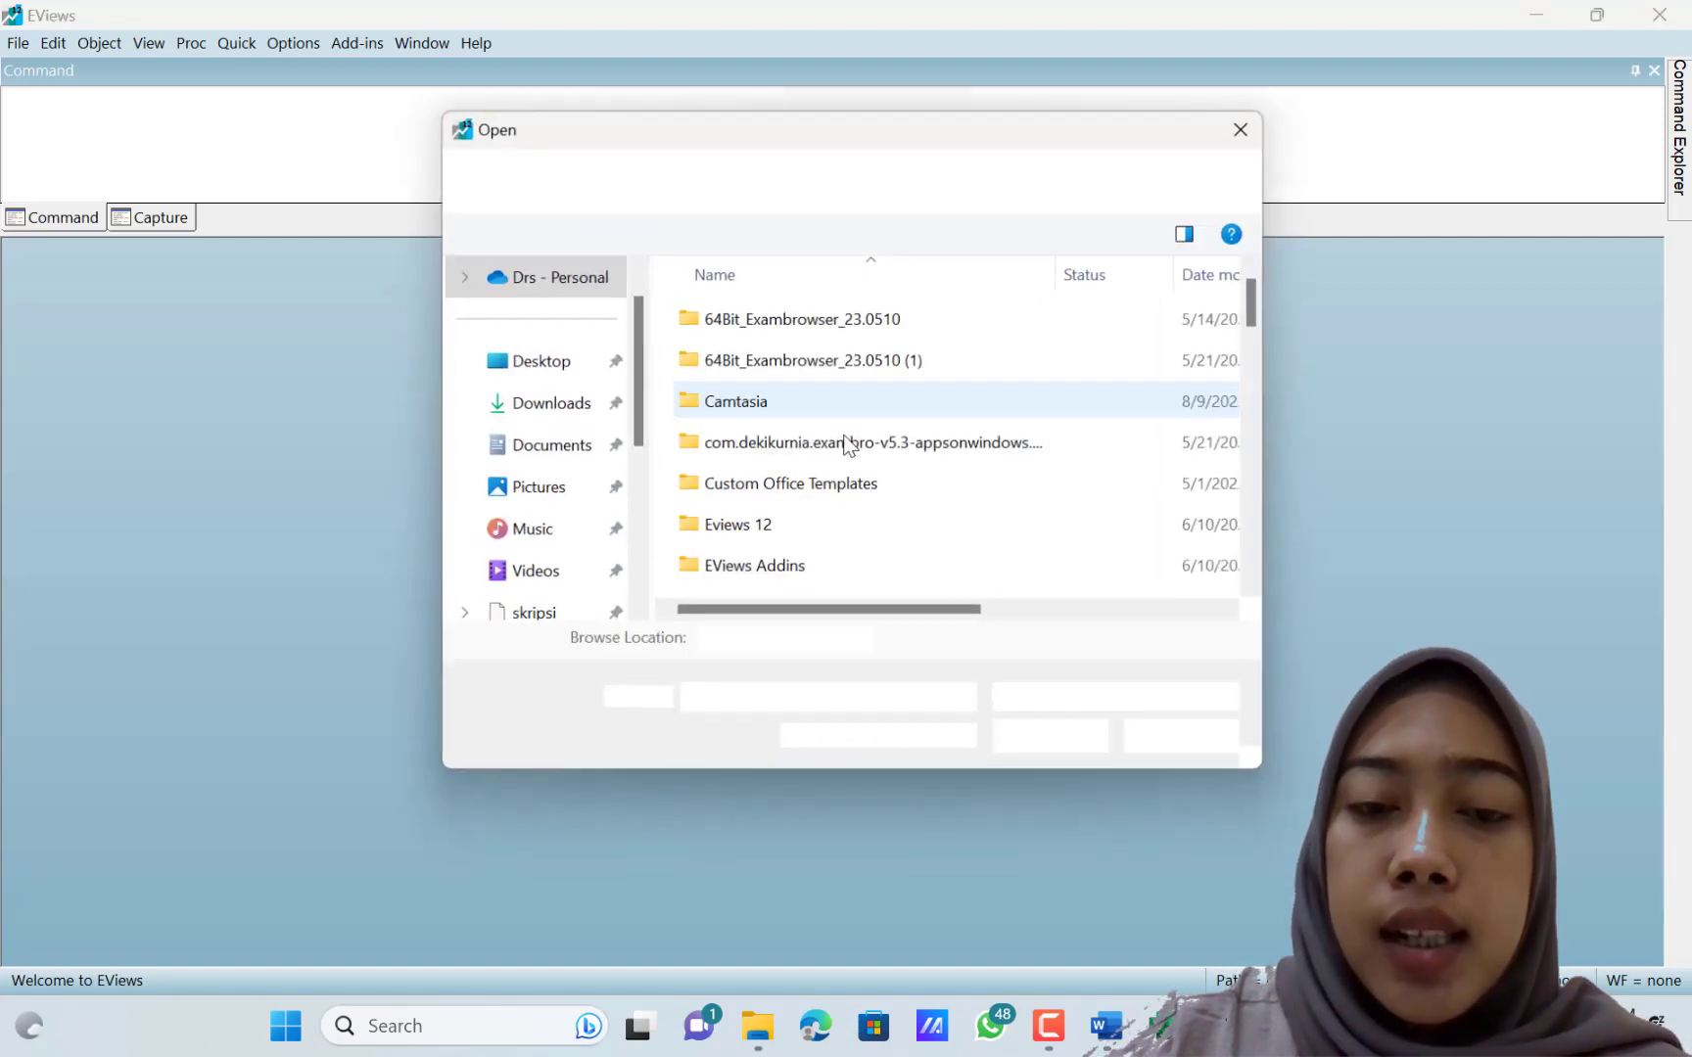
{"action": "scroll", "coordinate": [548, 501], "scroll_direction": "down", "scroll_amount": 1}
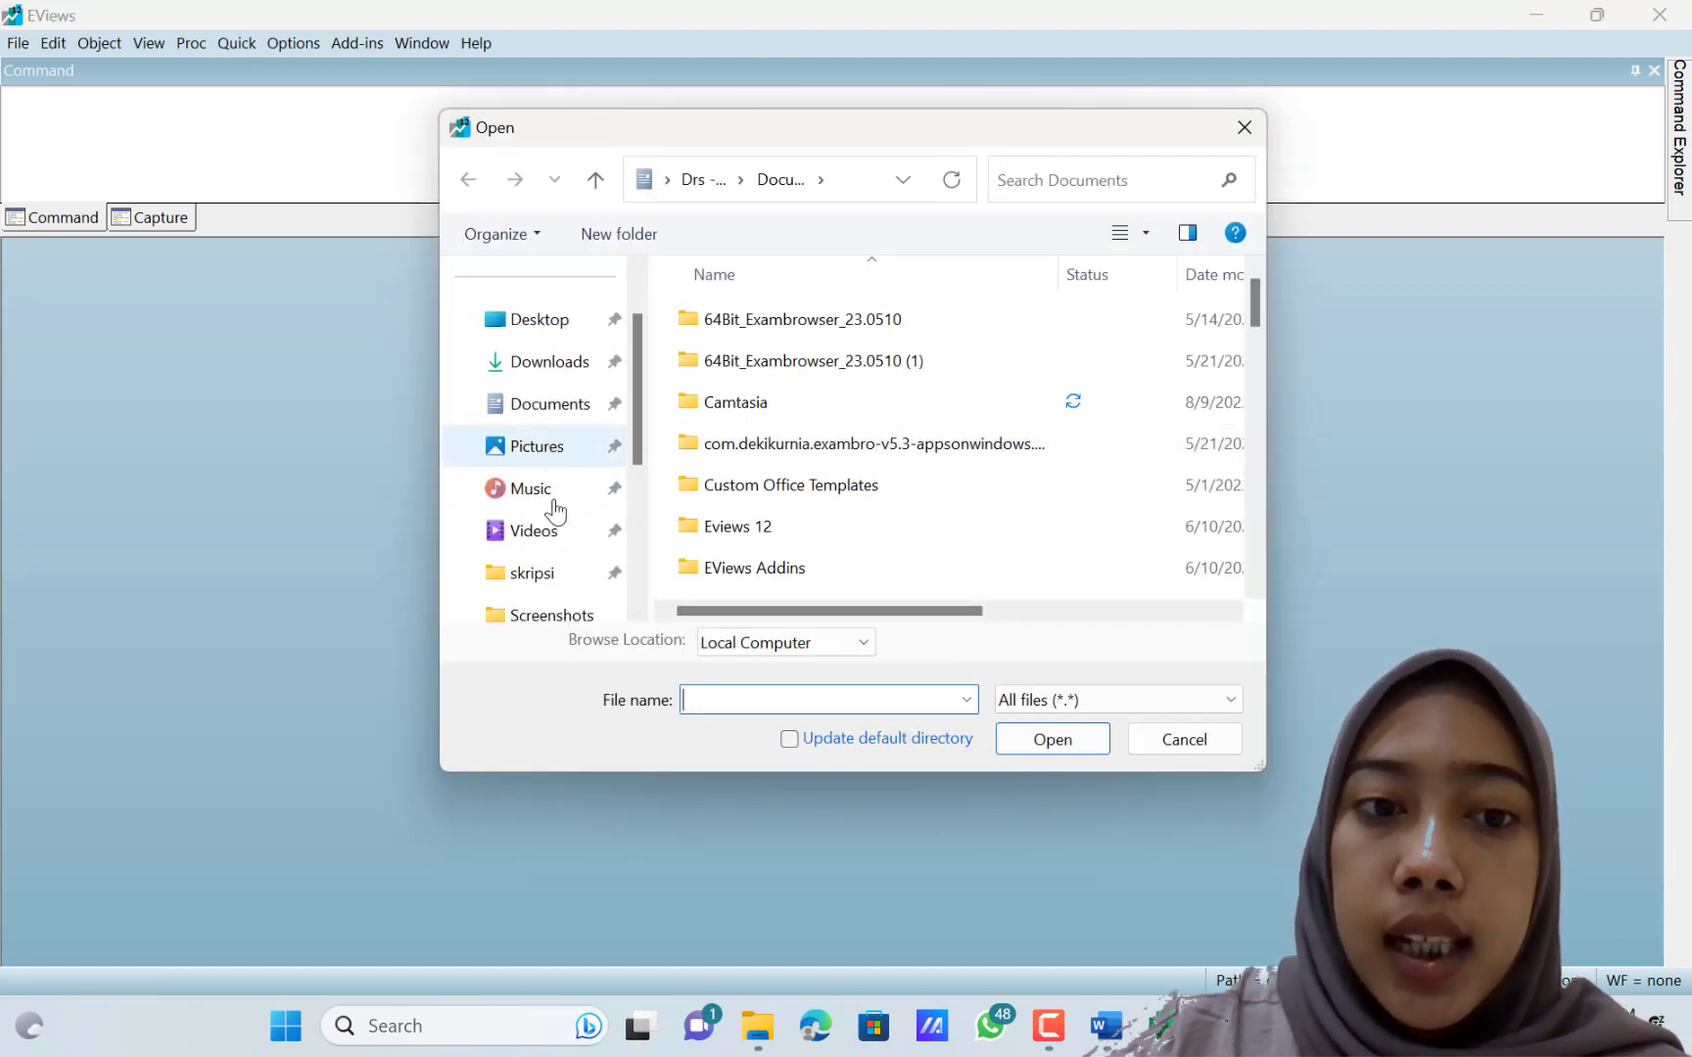
{"action": "left_click", "coordinate": [570, 576]}
{"action": "scroll", "coordinate": [881, 446], "scroll_direction": "down", "scroll_amount": 1}
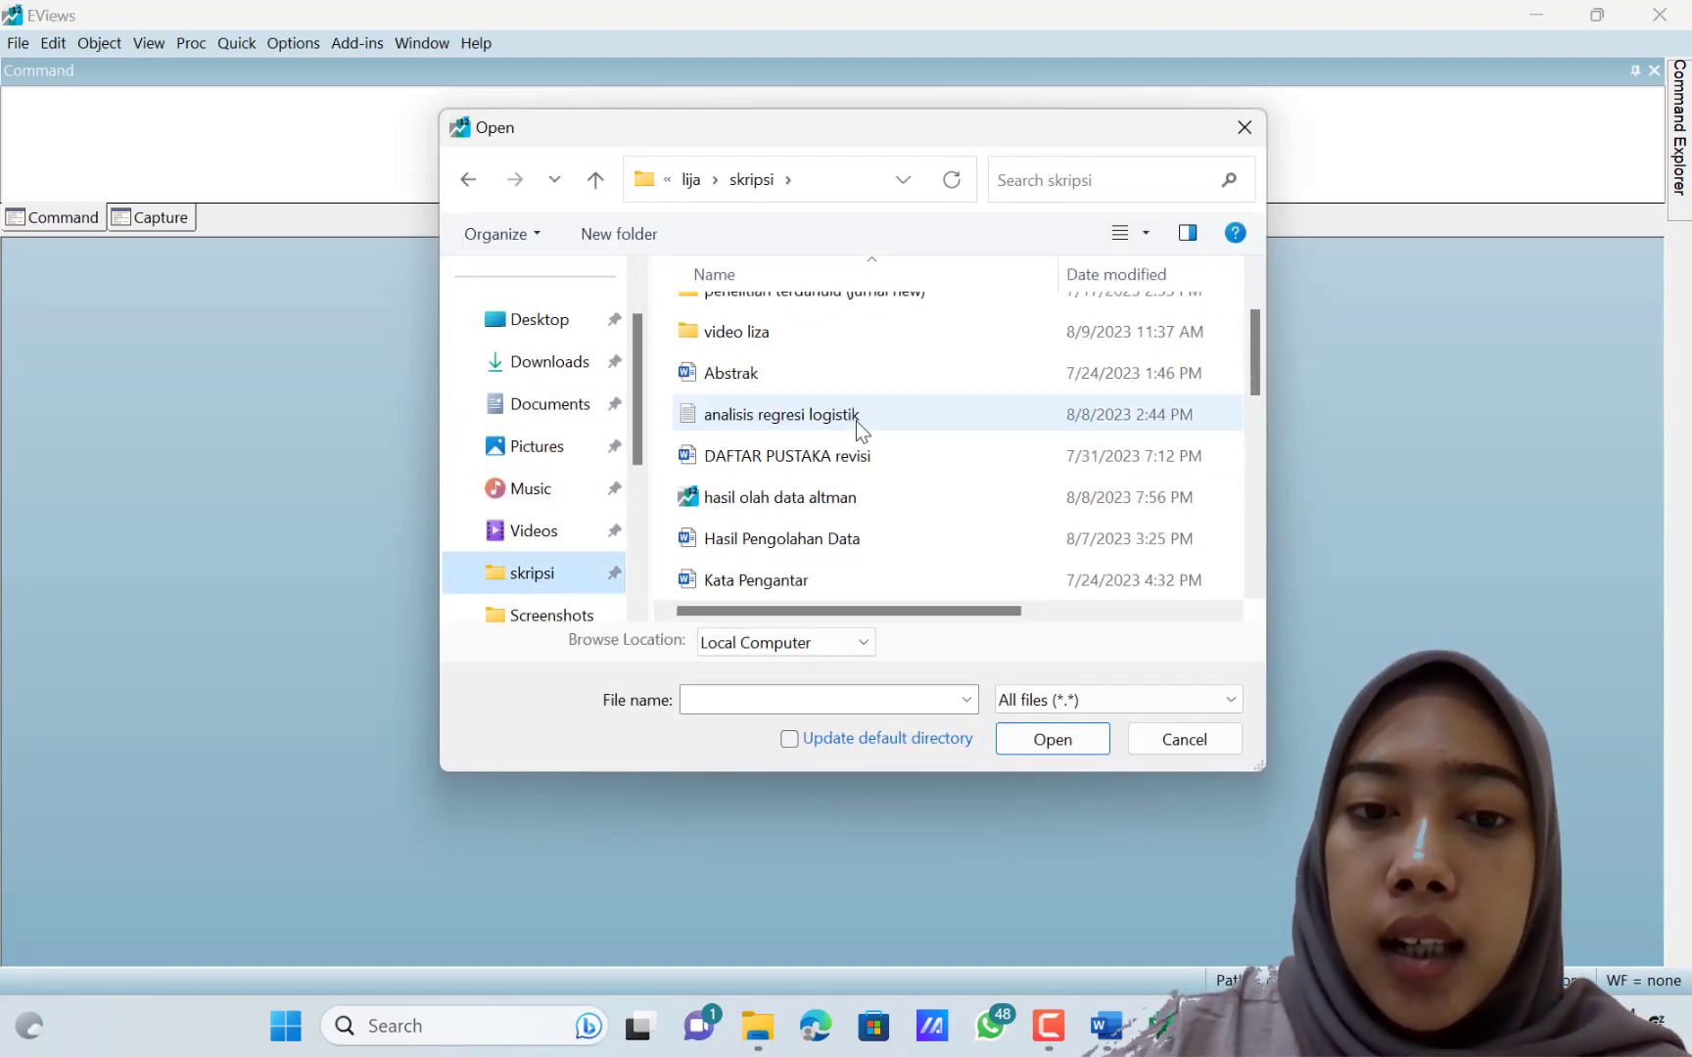
{"action": "left_click", "coordinate": [894, 489]}
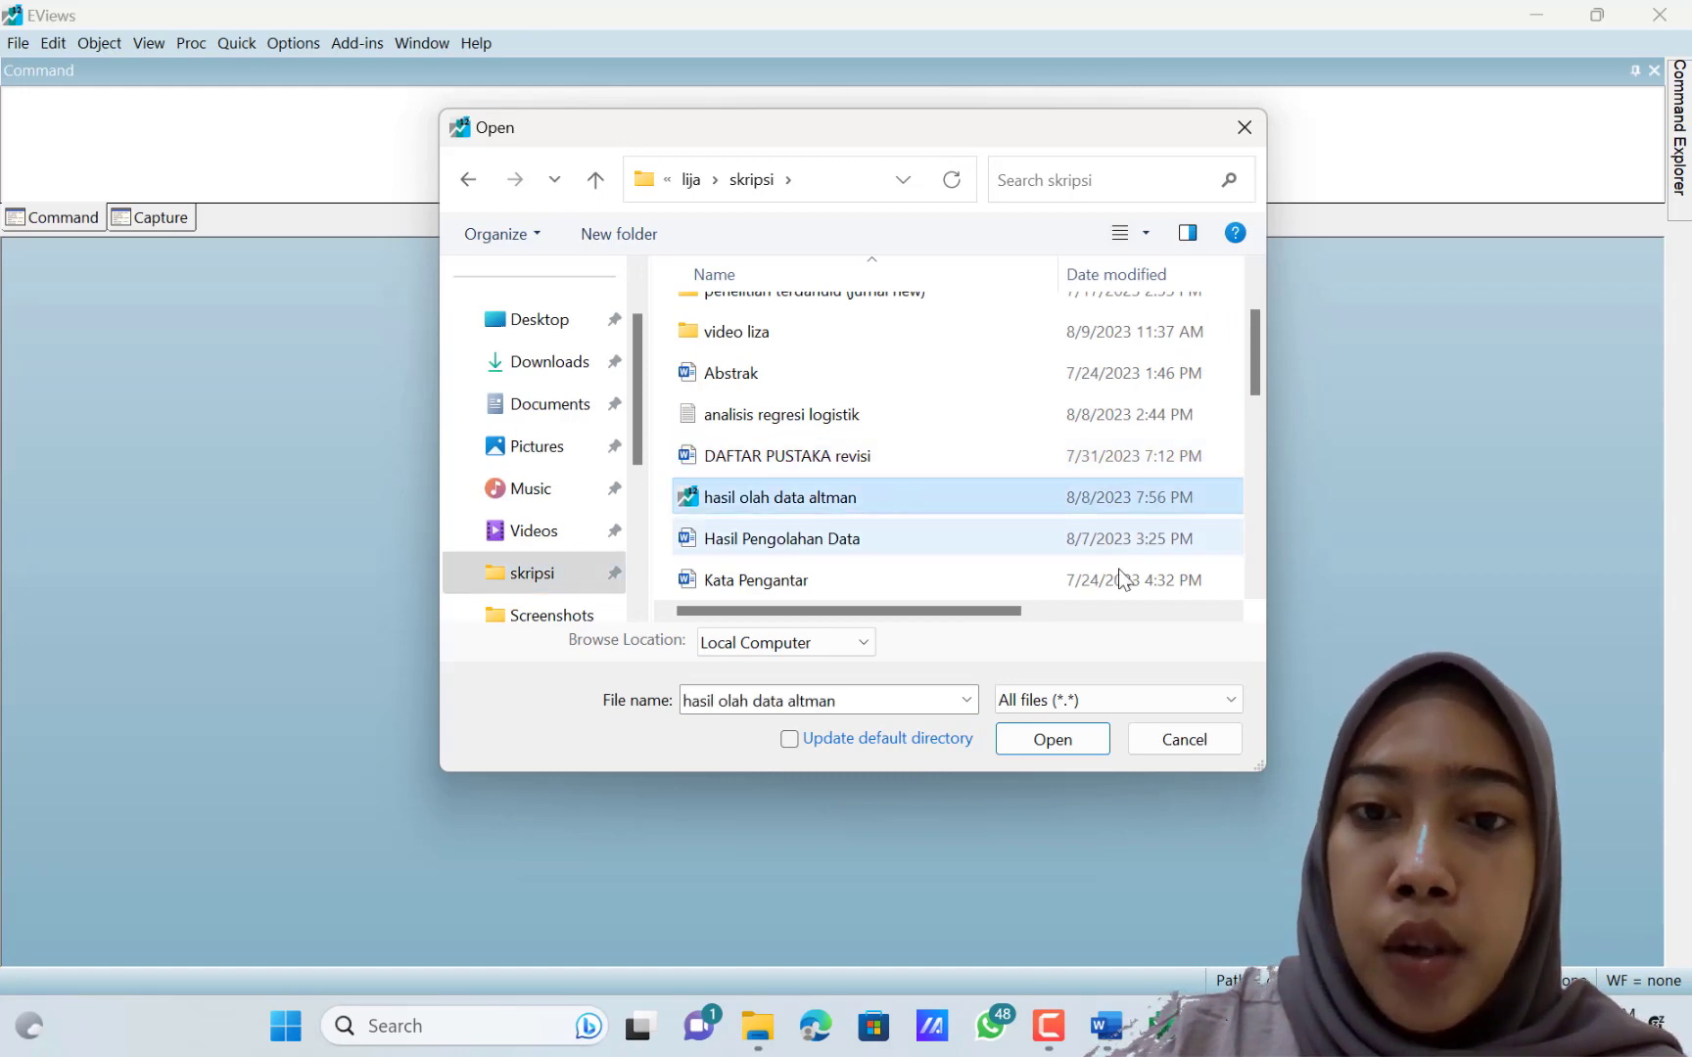
{"action": "left_click", "coordinate": [1068, 740]}
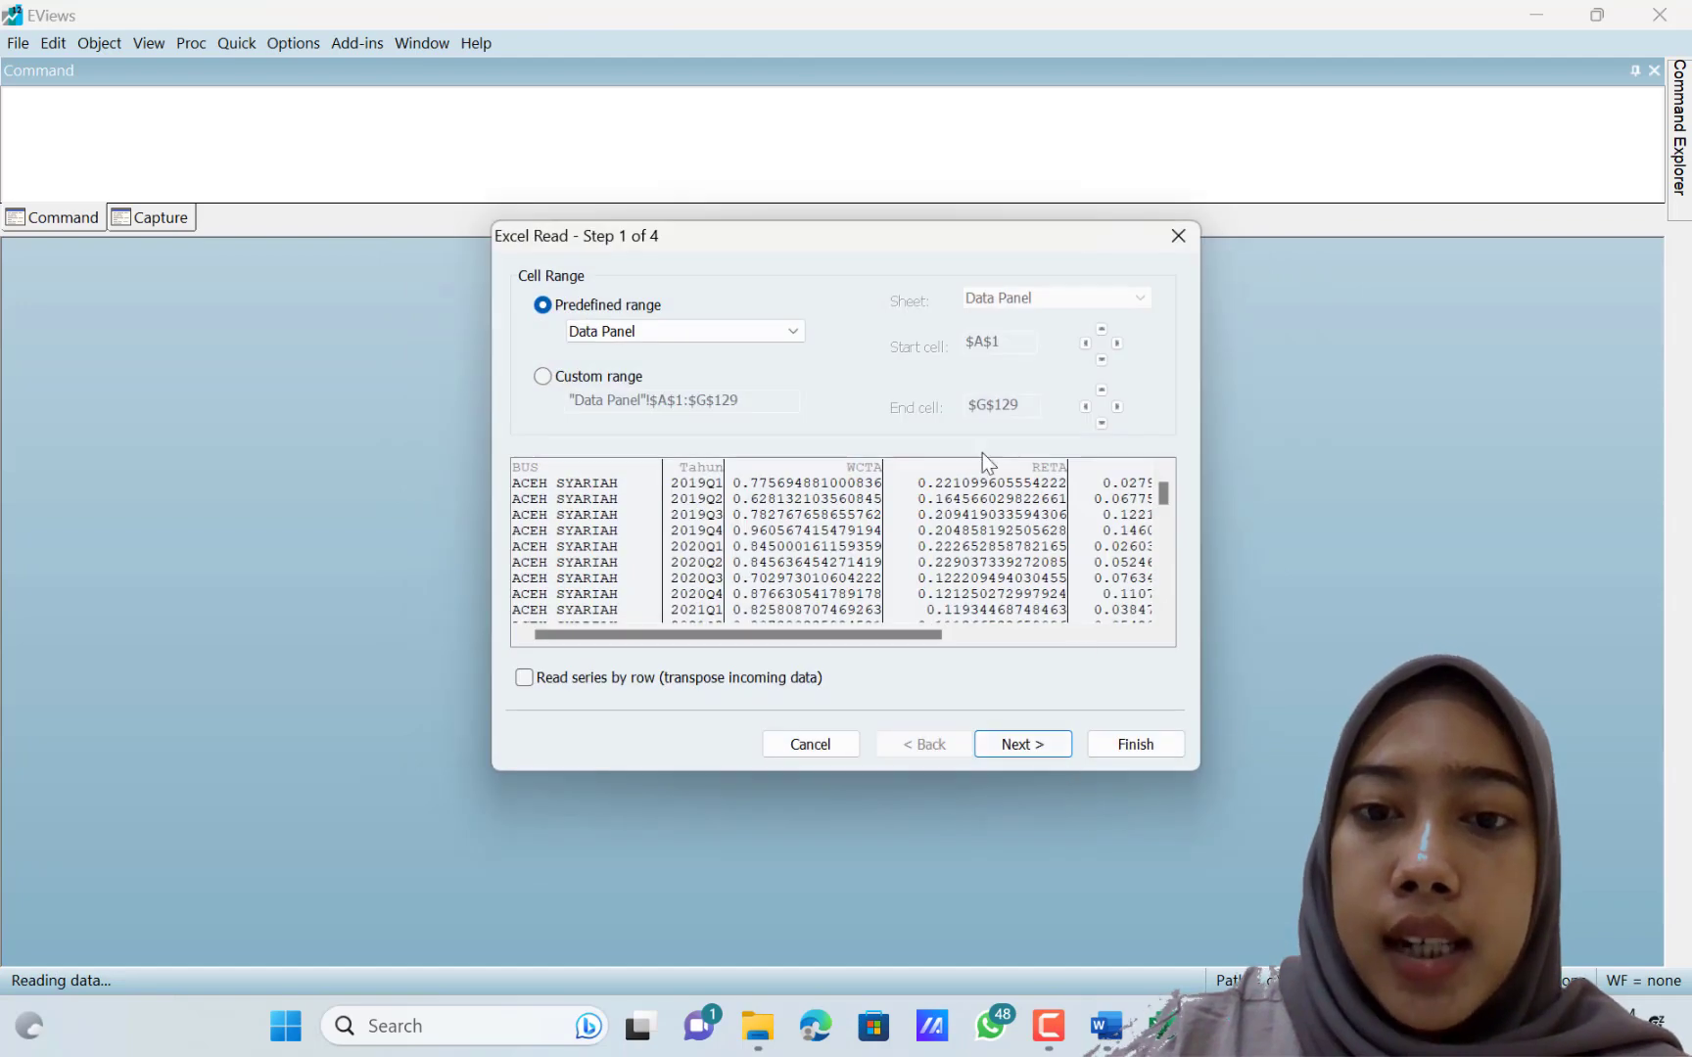
- Import the Data Panel range as a new dated panel workfile identified by bus and tahun, without linking to the external source
{"action": "left_click", "coordinate": [1032, 756]}
{"action": "left_click", "coordinate": [1021, 744]}
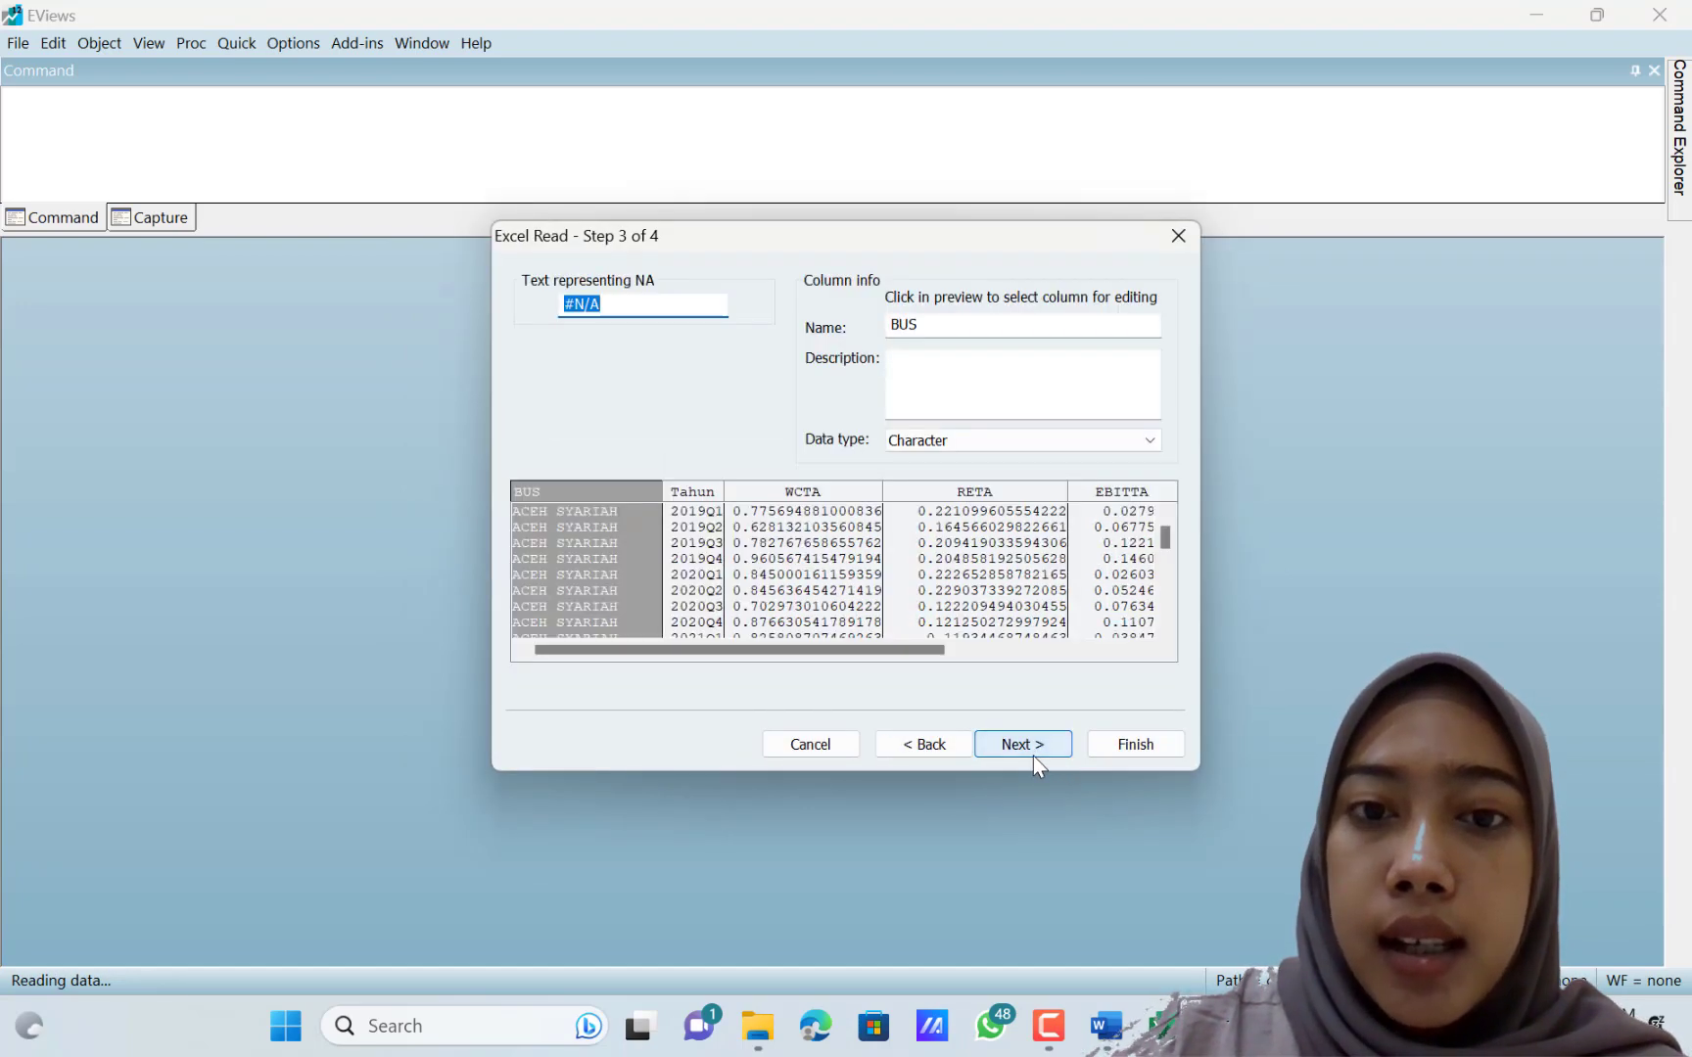
{"action": "left_click", "coordinate": [1022, 744]}
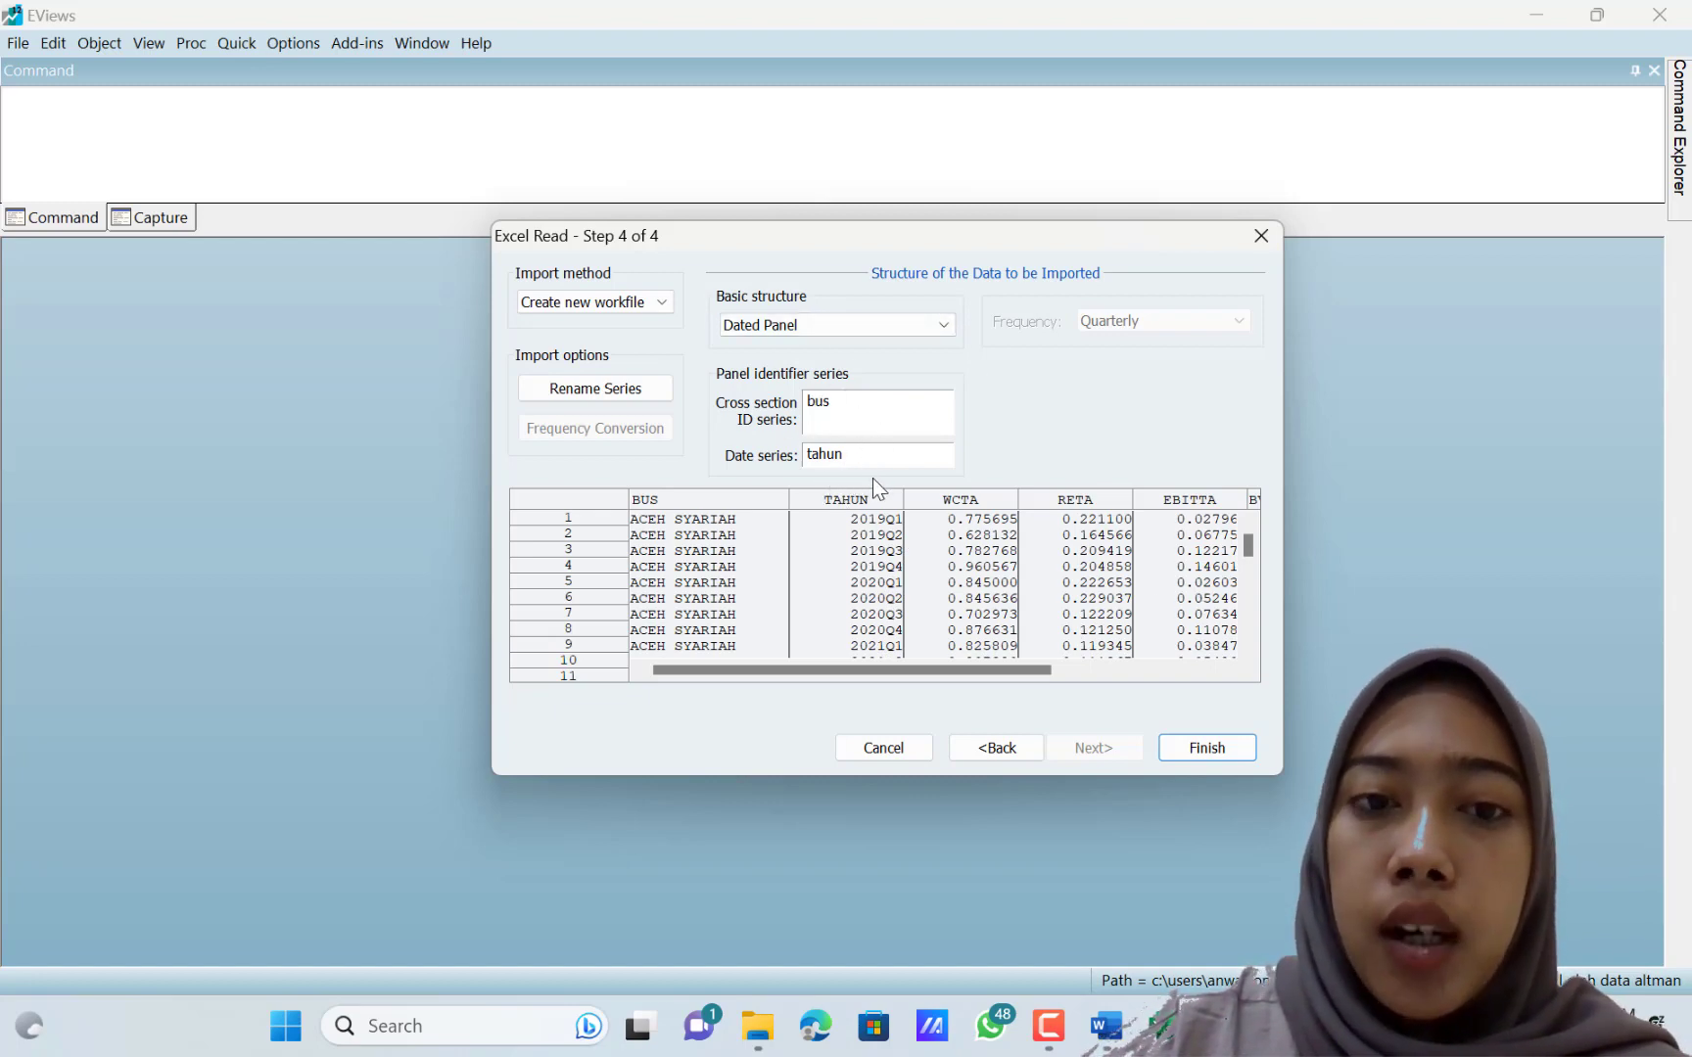
{"action": "left_click", "coordinate": [1223, 749]}
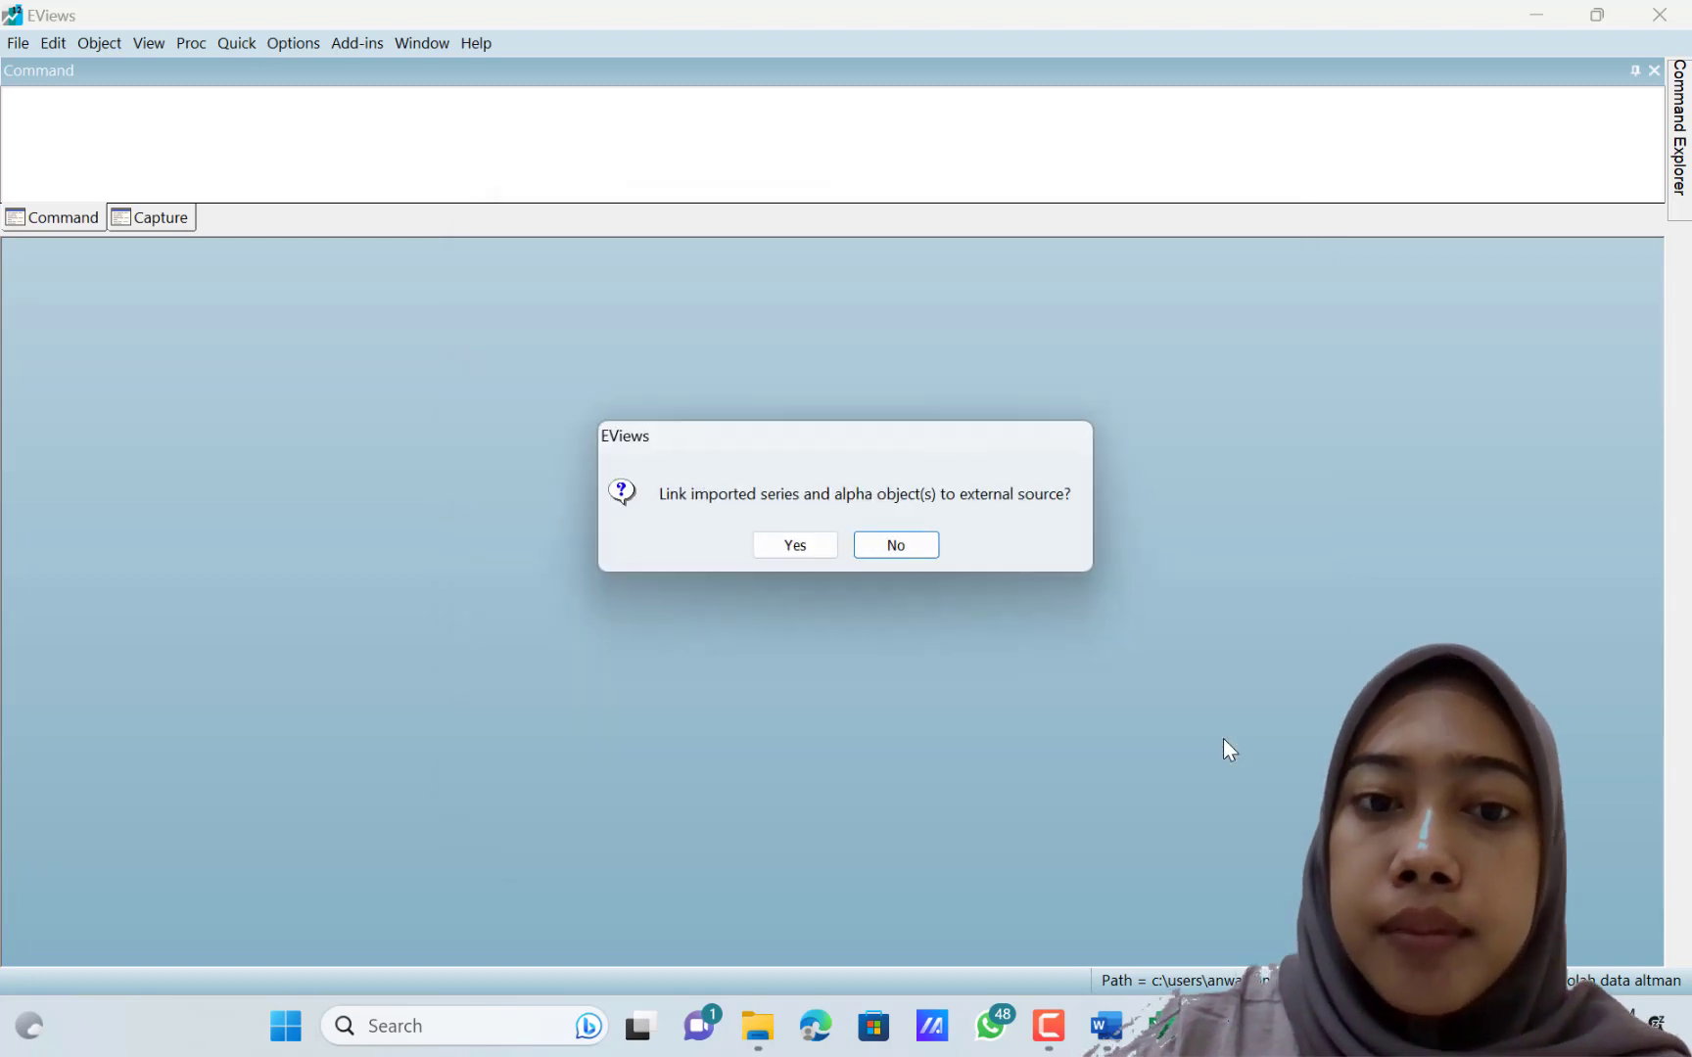
{"action": "left_click", "coordinate": [910, 549]}
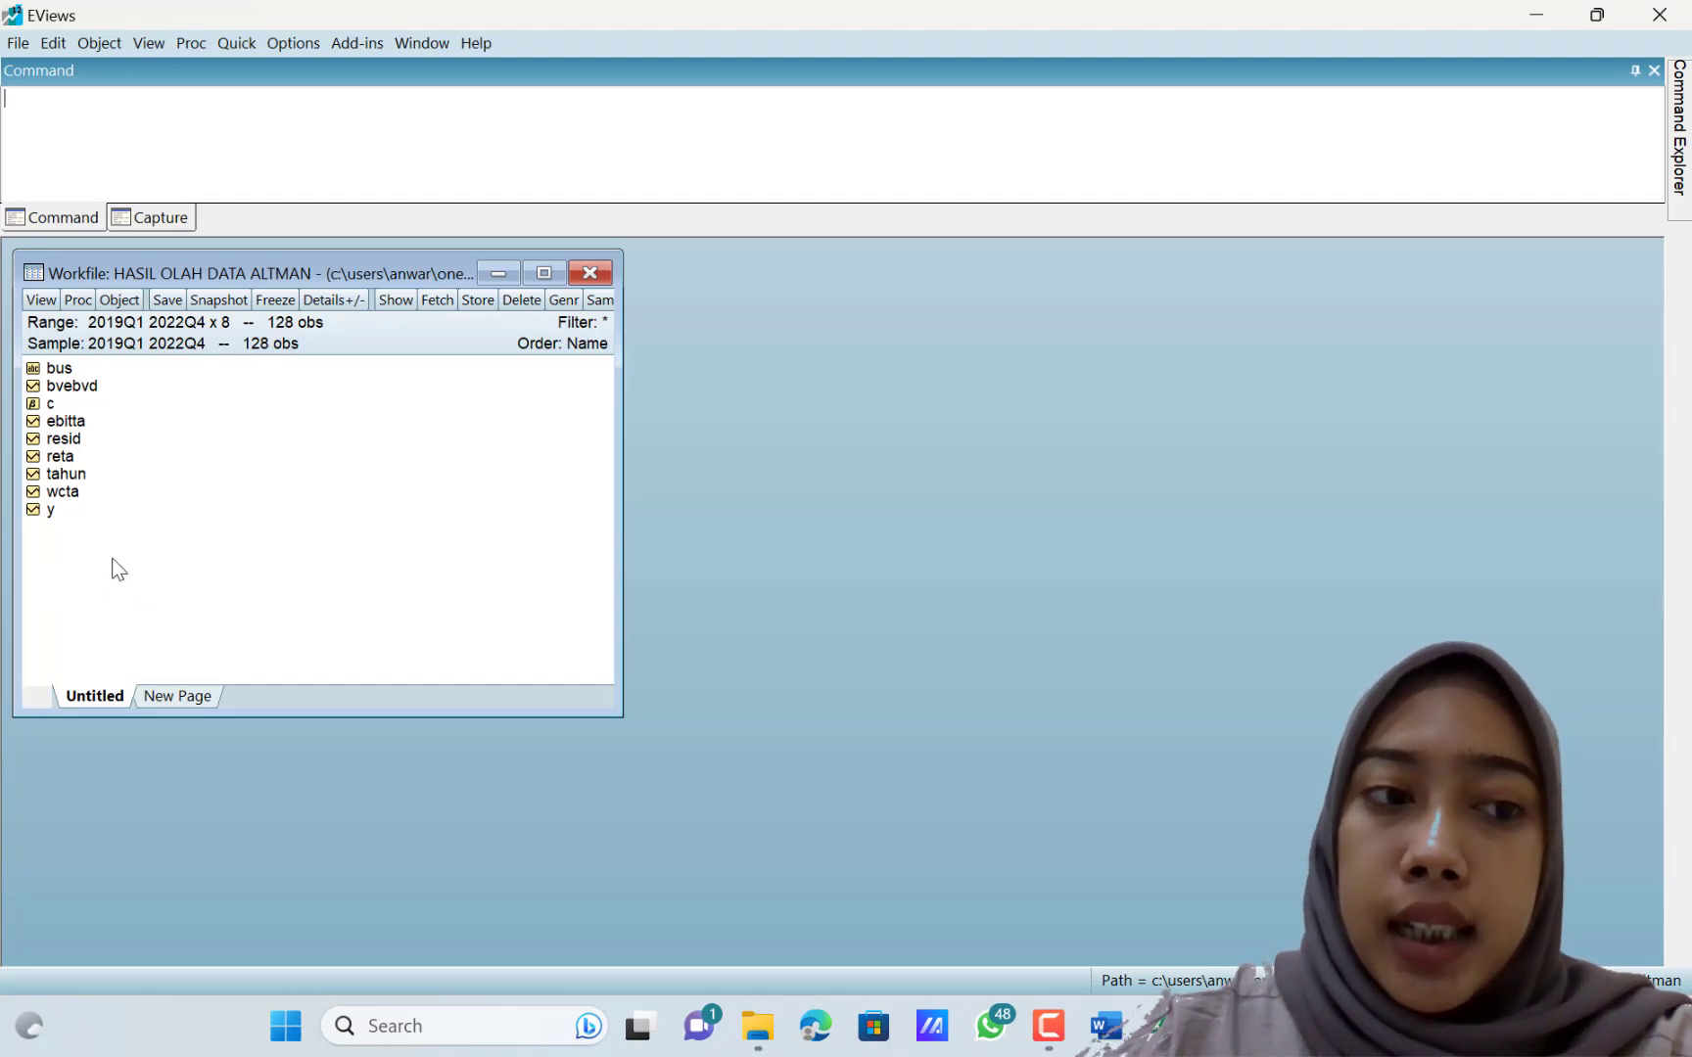
- Open the series y, wcta, reta, ebitta and bvebvd together as an equation, with y as the dependent variable
{"action": "left_click", "coordinate": [52, 511]}
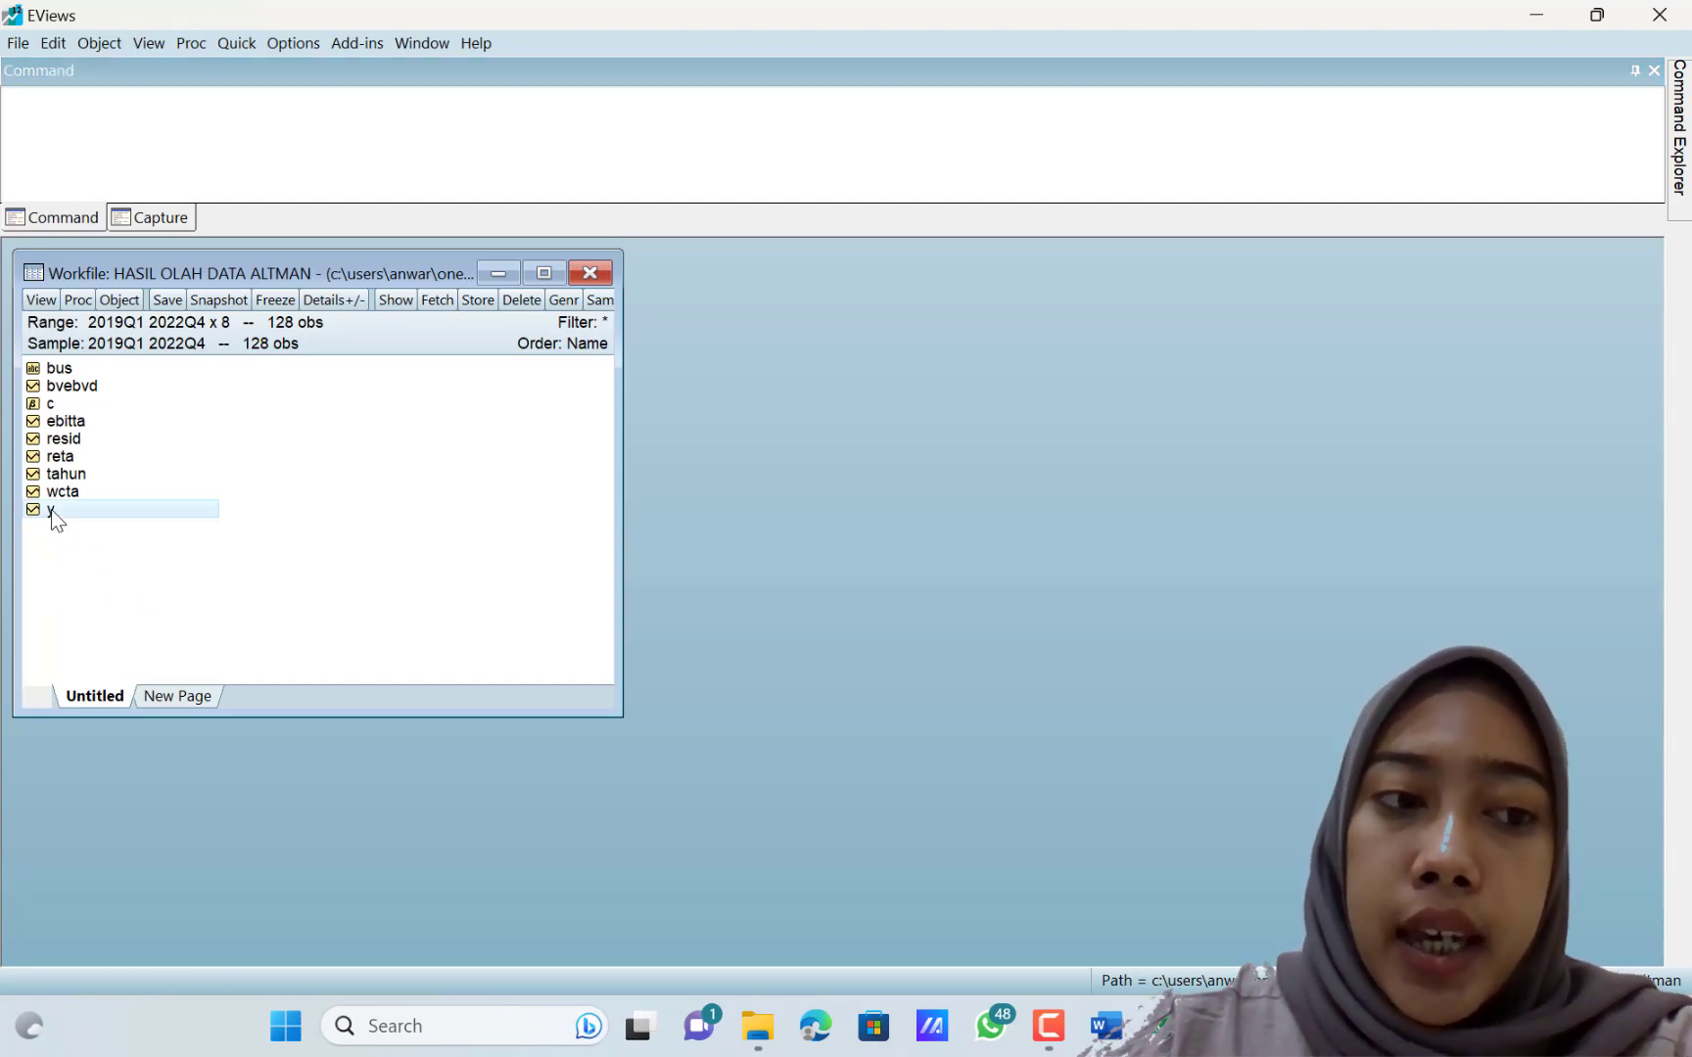
{"action": "left_click", "coordinate": [139, 498], "text": "ctrl"}
{"action": "left_click", "coordinate": [151, 460], "text": "ctrl"}
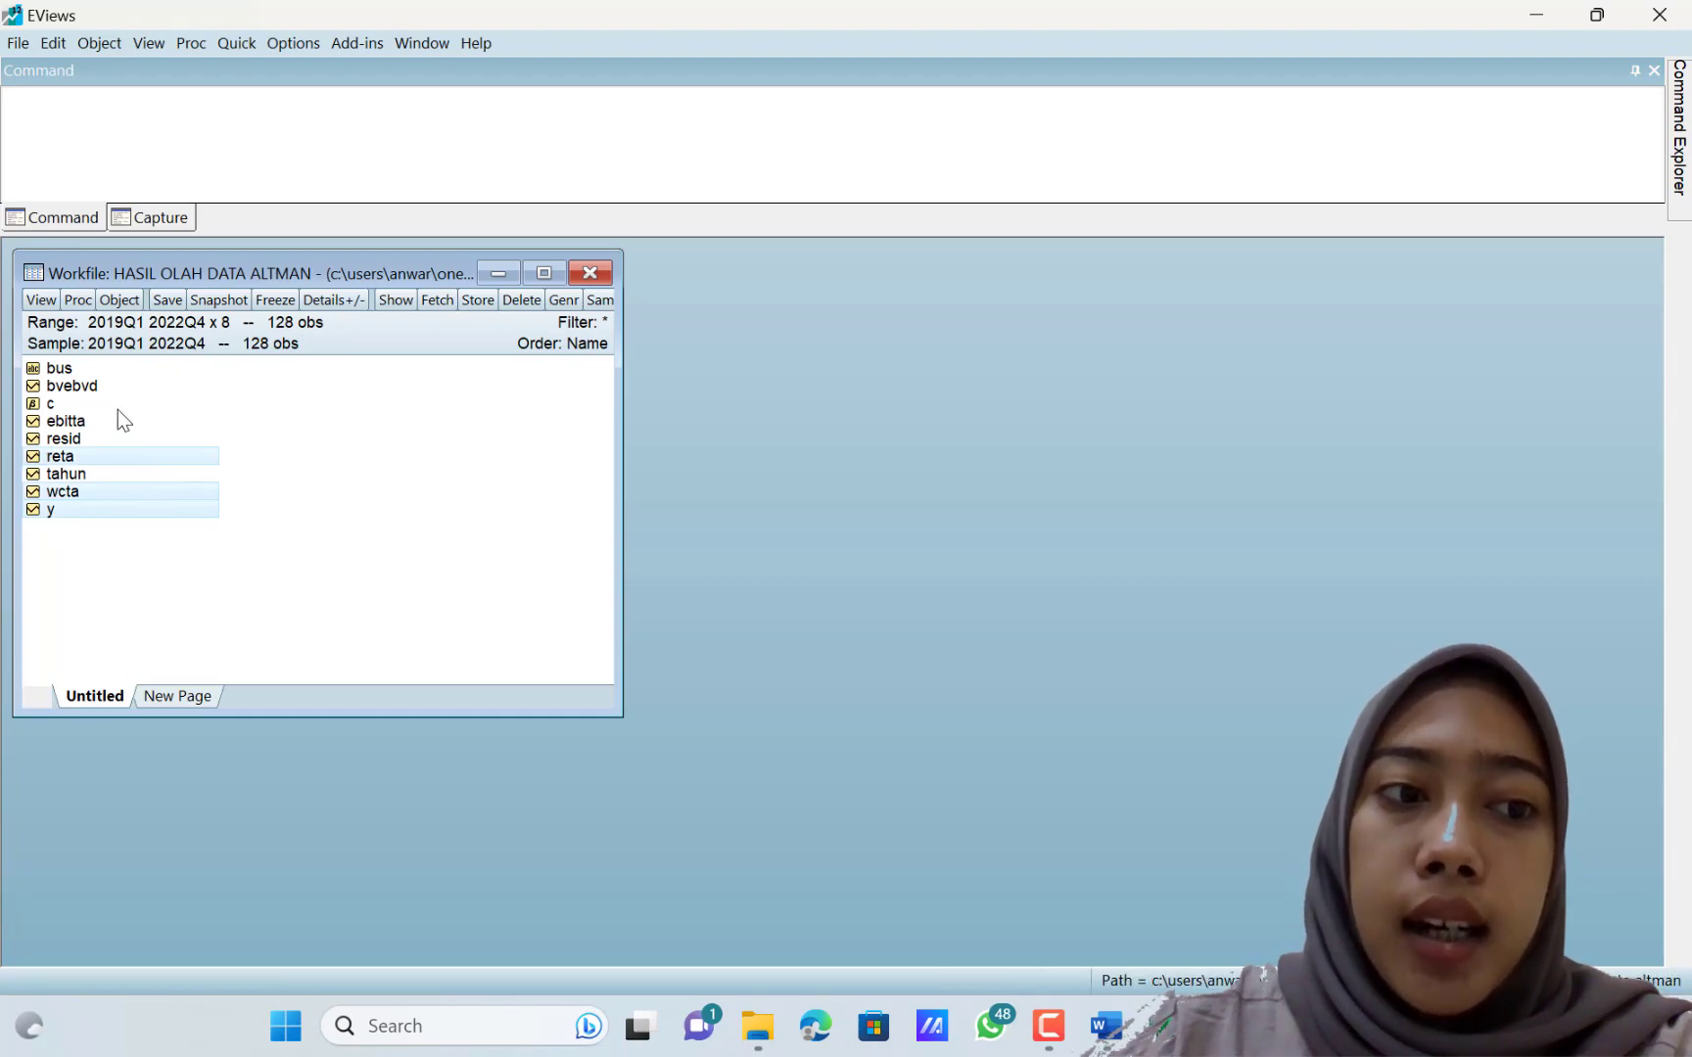
{"action": "left_click", "coordinate": [132, 419], "text": "ctrl"}
{"action": "left_click", "coordinate": [128, 387], "text": "ctrl"}
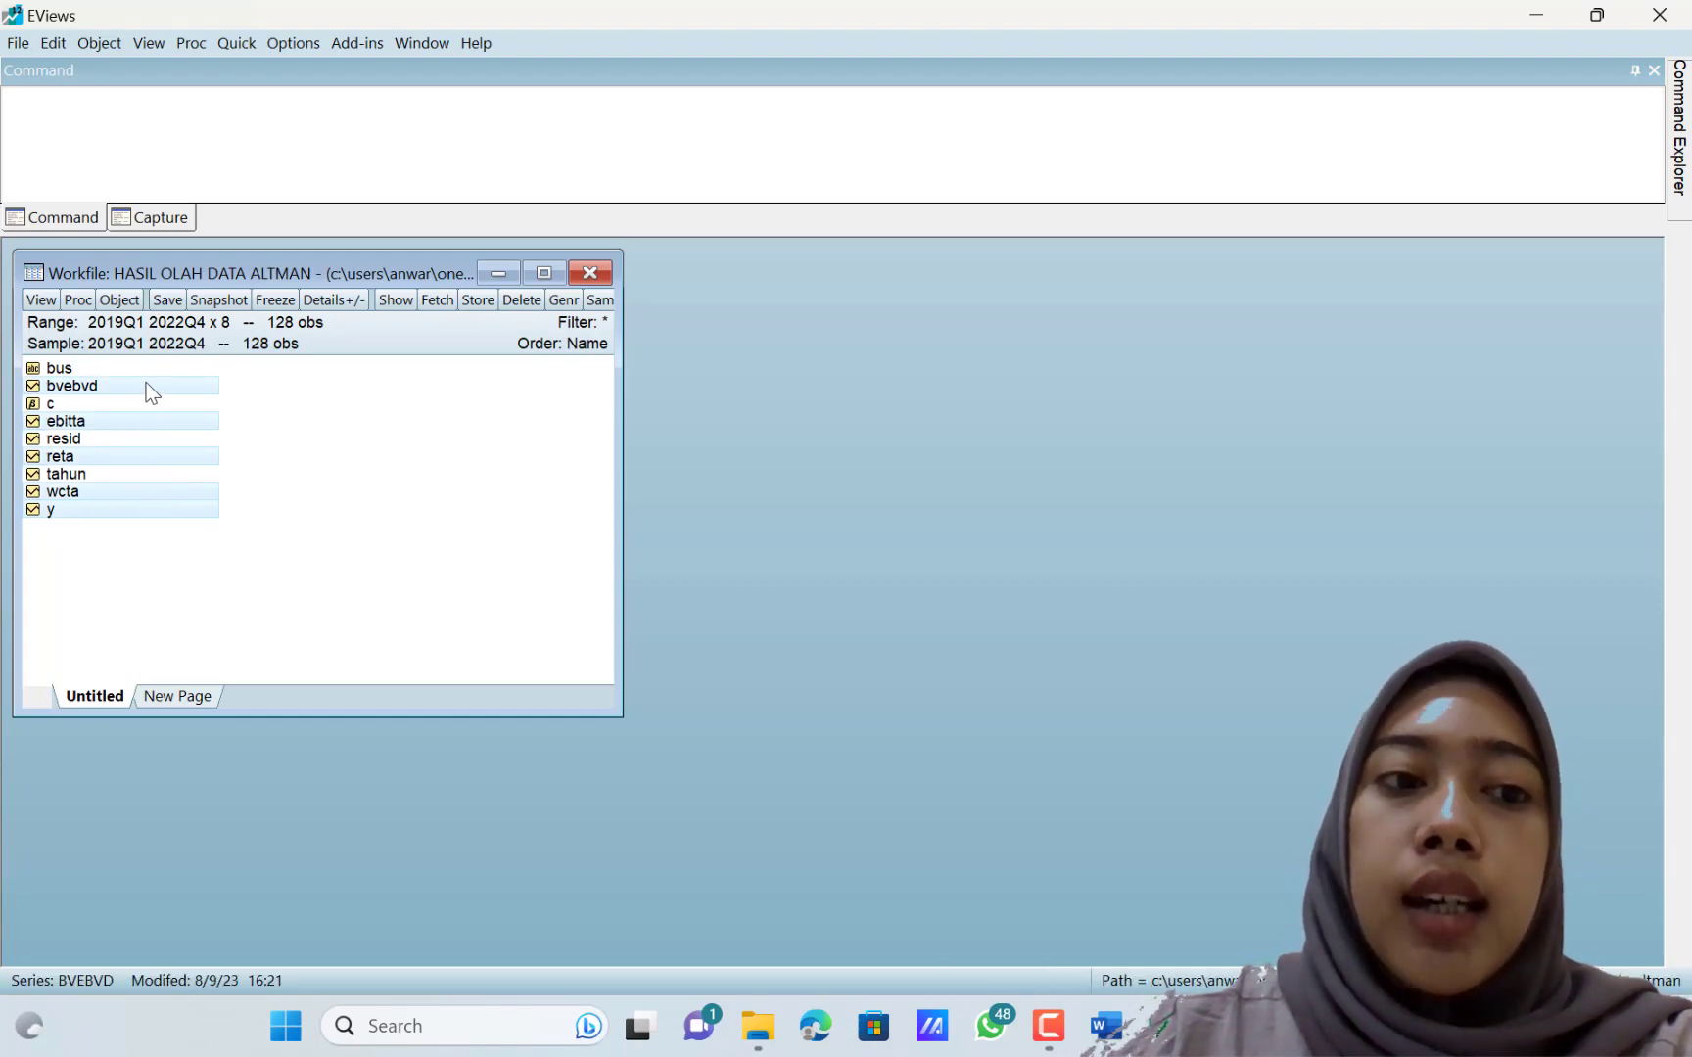
{"action": "right_click", "coordinate": [180, 388]}
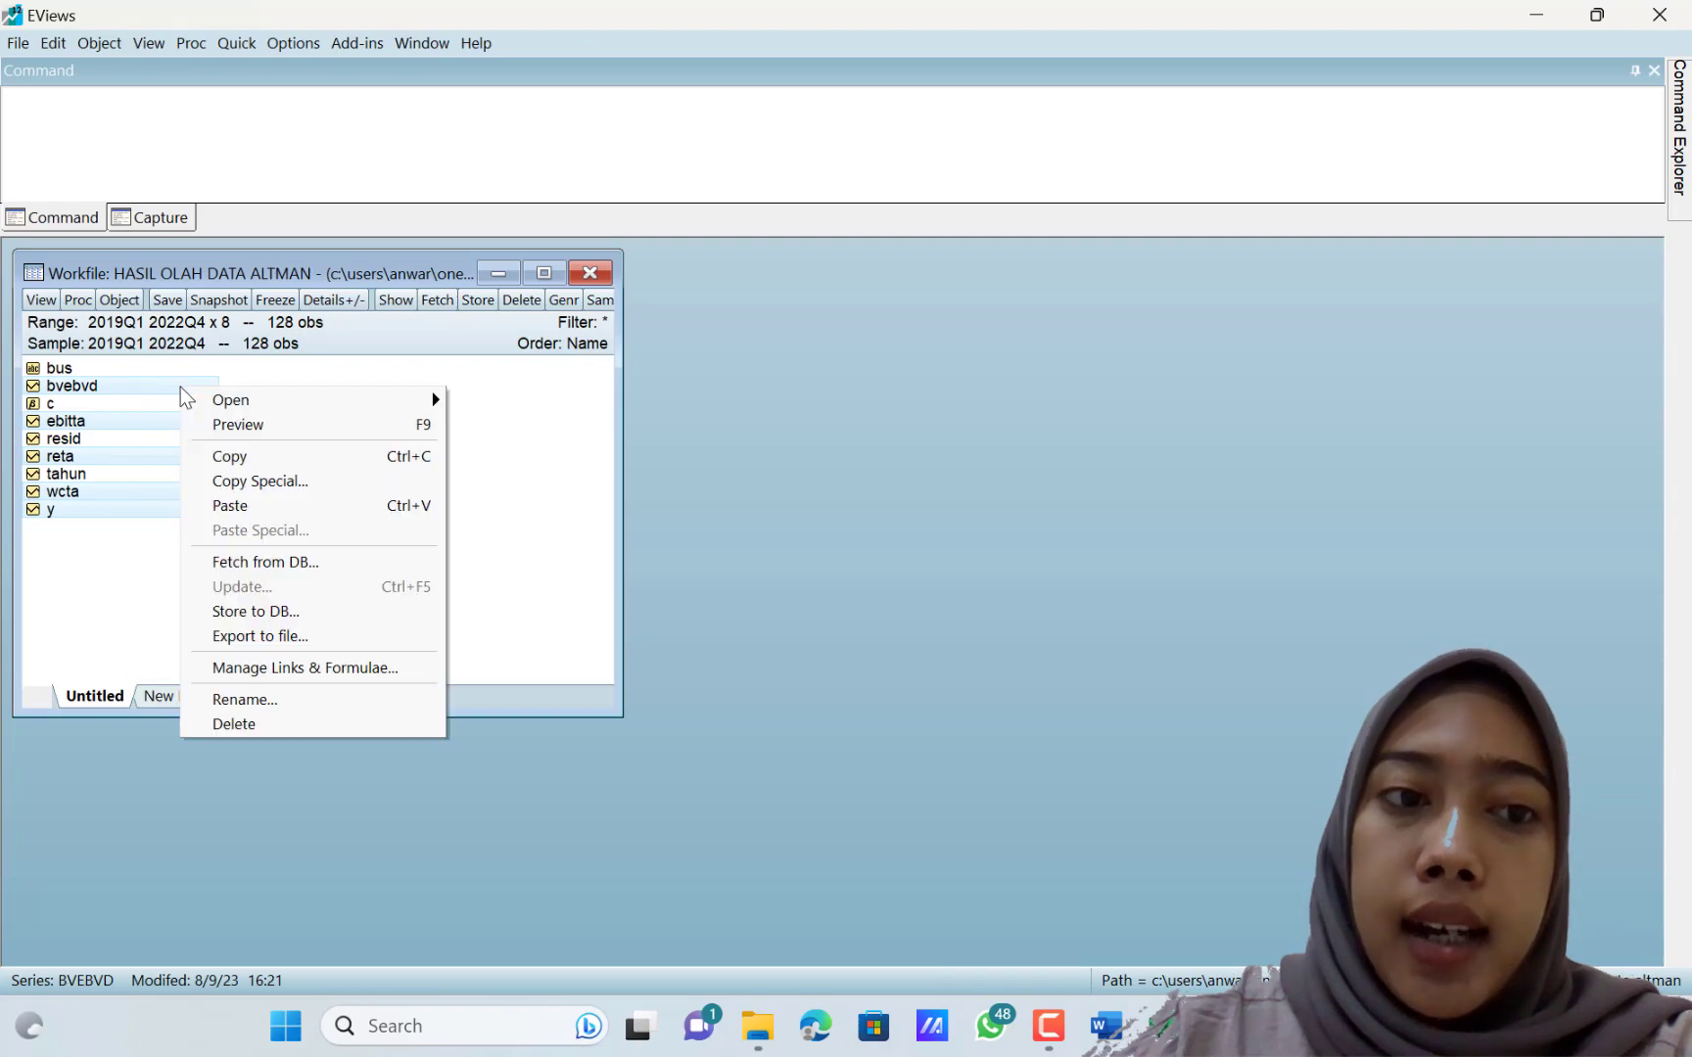
{"action": "mouse_move", "coordinate": [225, 402]}
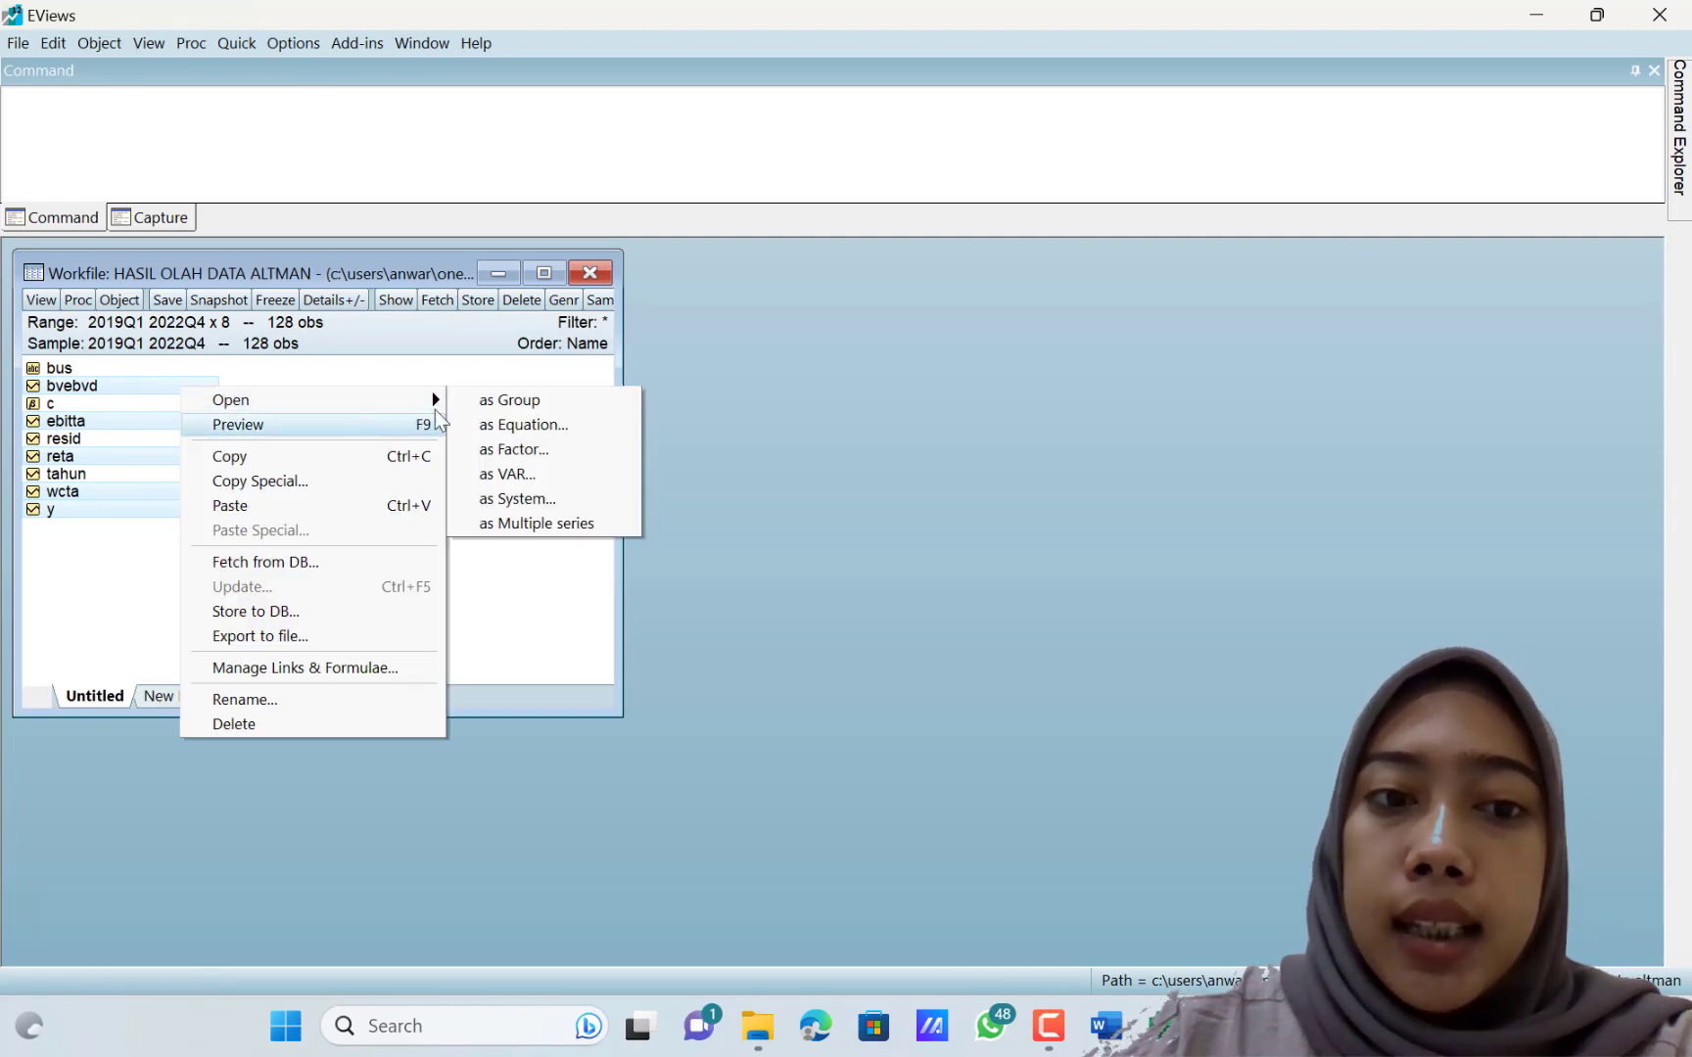
{"action": "left_click", "coordinate": [508, 427]}
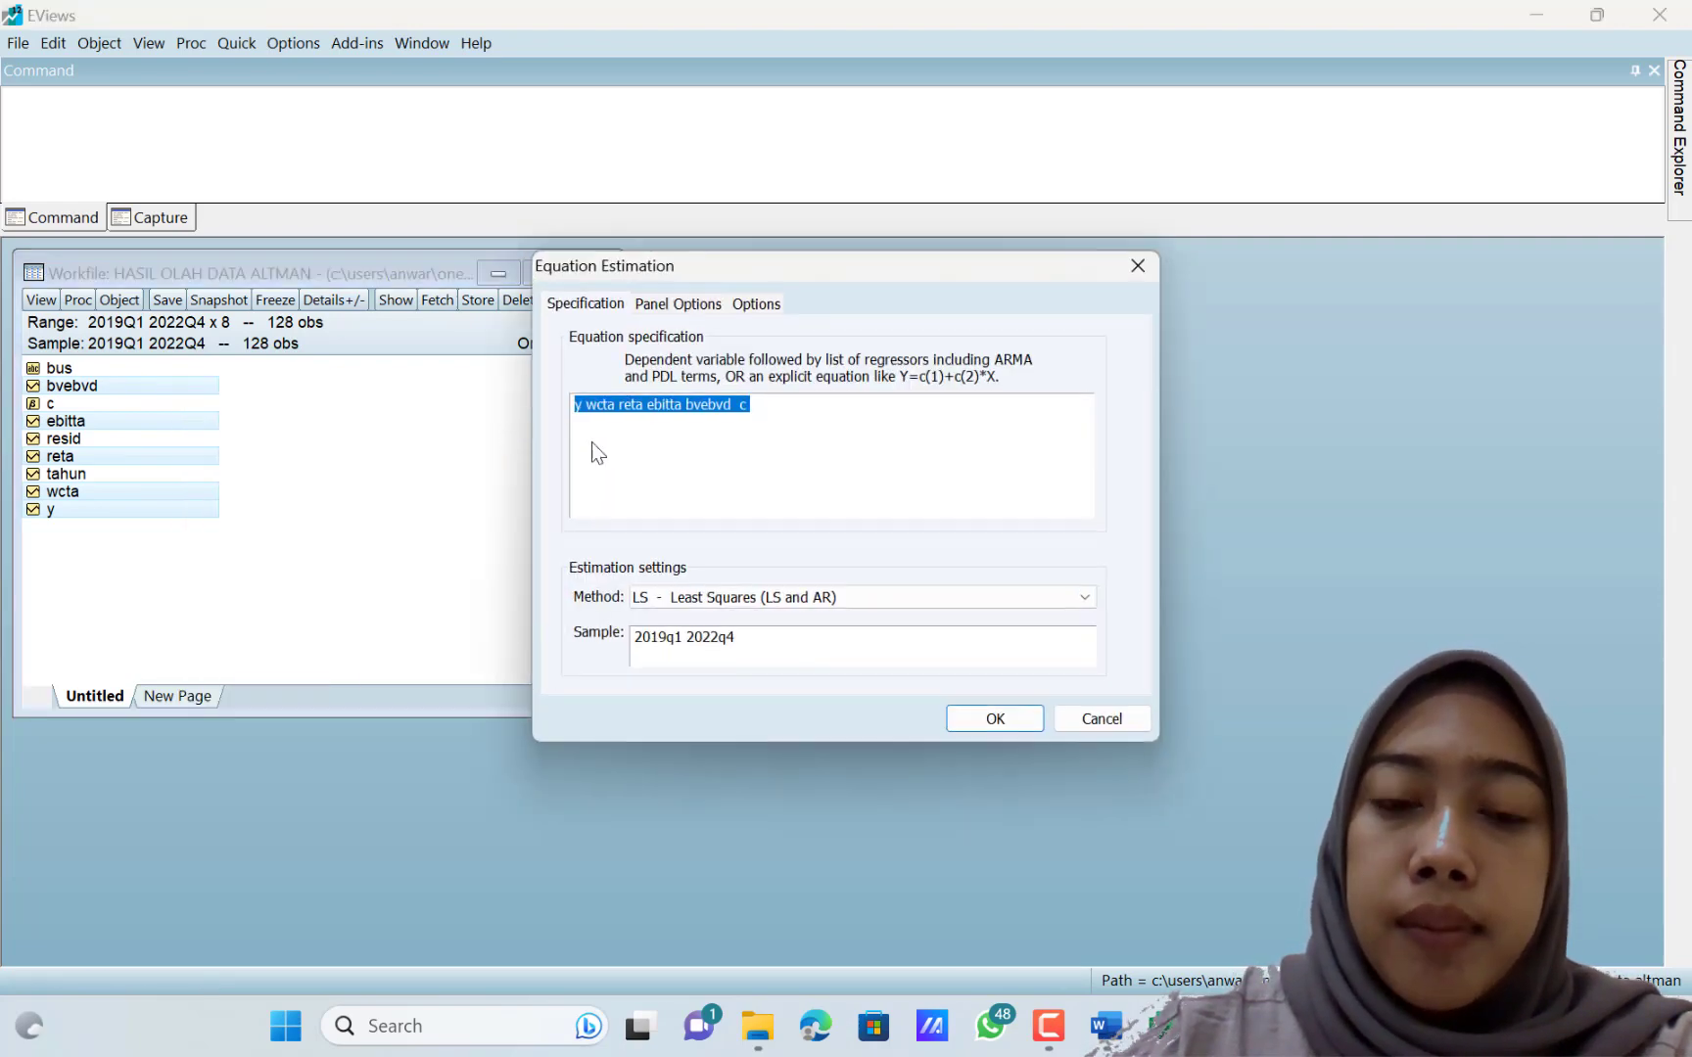
- Estimate the equation "y c wcta reta ebitta bvebvd" using the BINARY method with Logit
{"action": "left_click", "coordinate": [828, 416]}
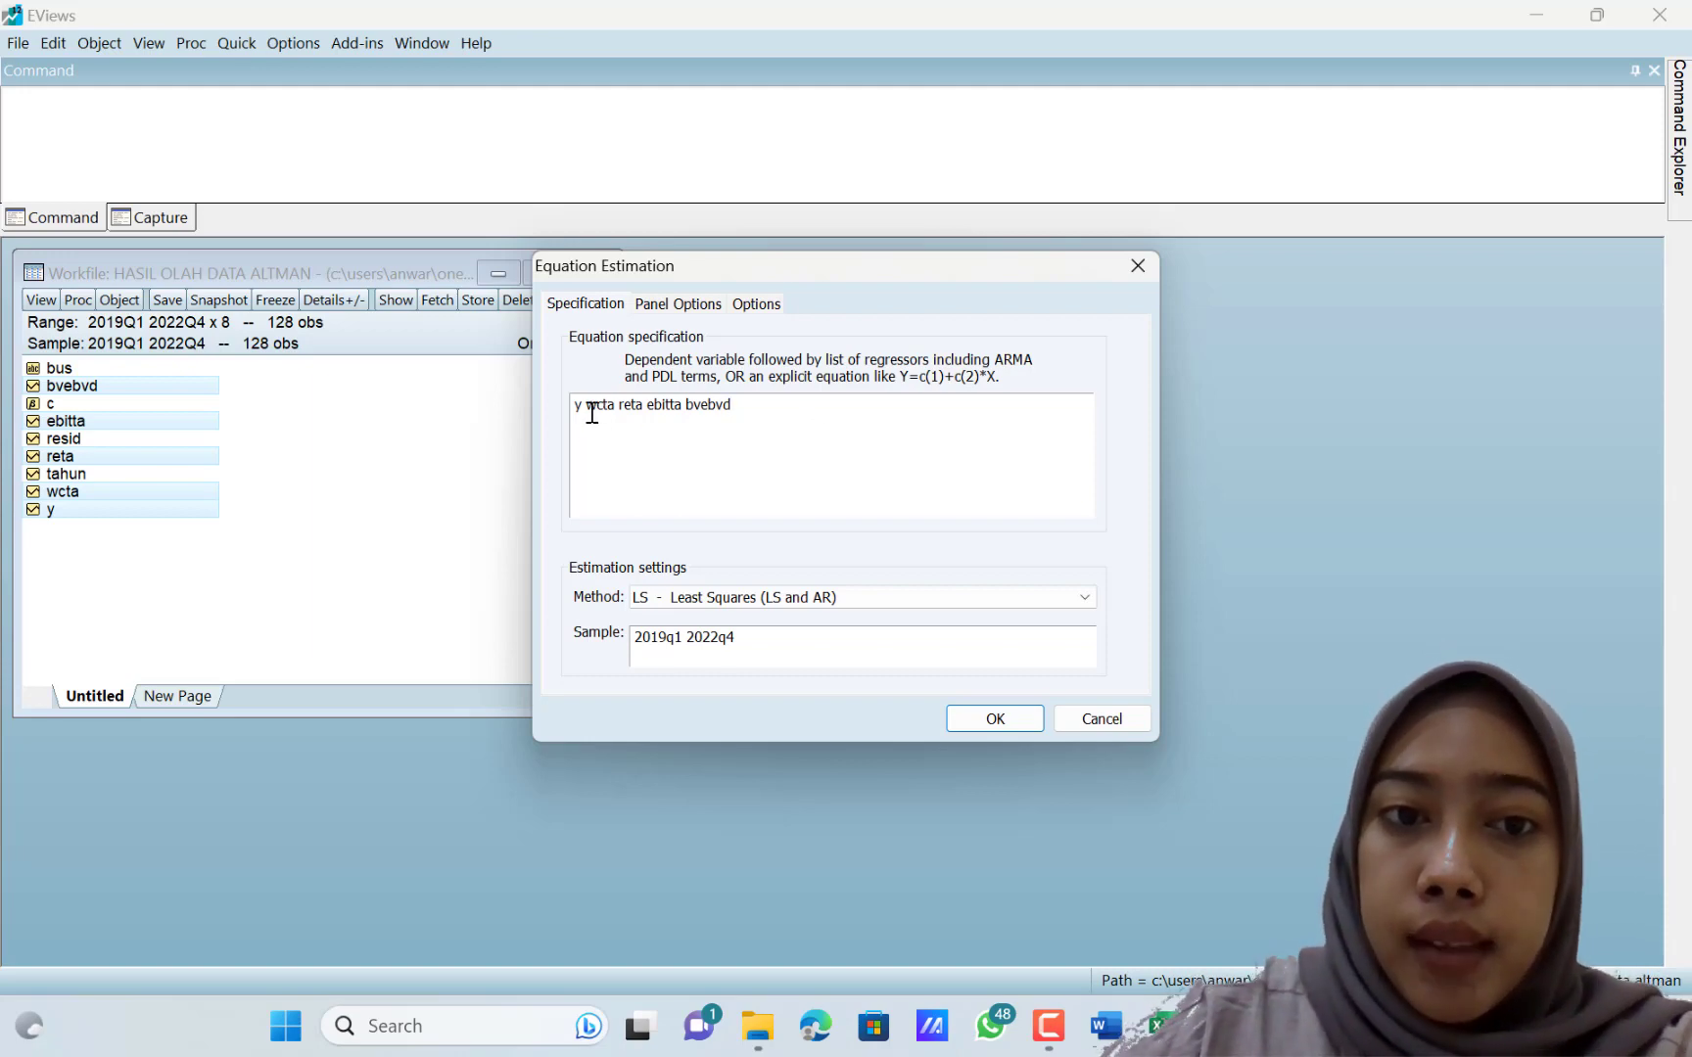
{"action": "type", "text": "c"}
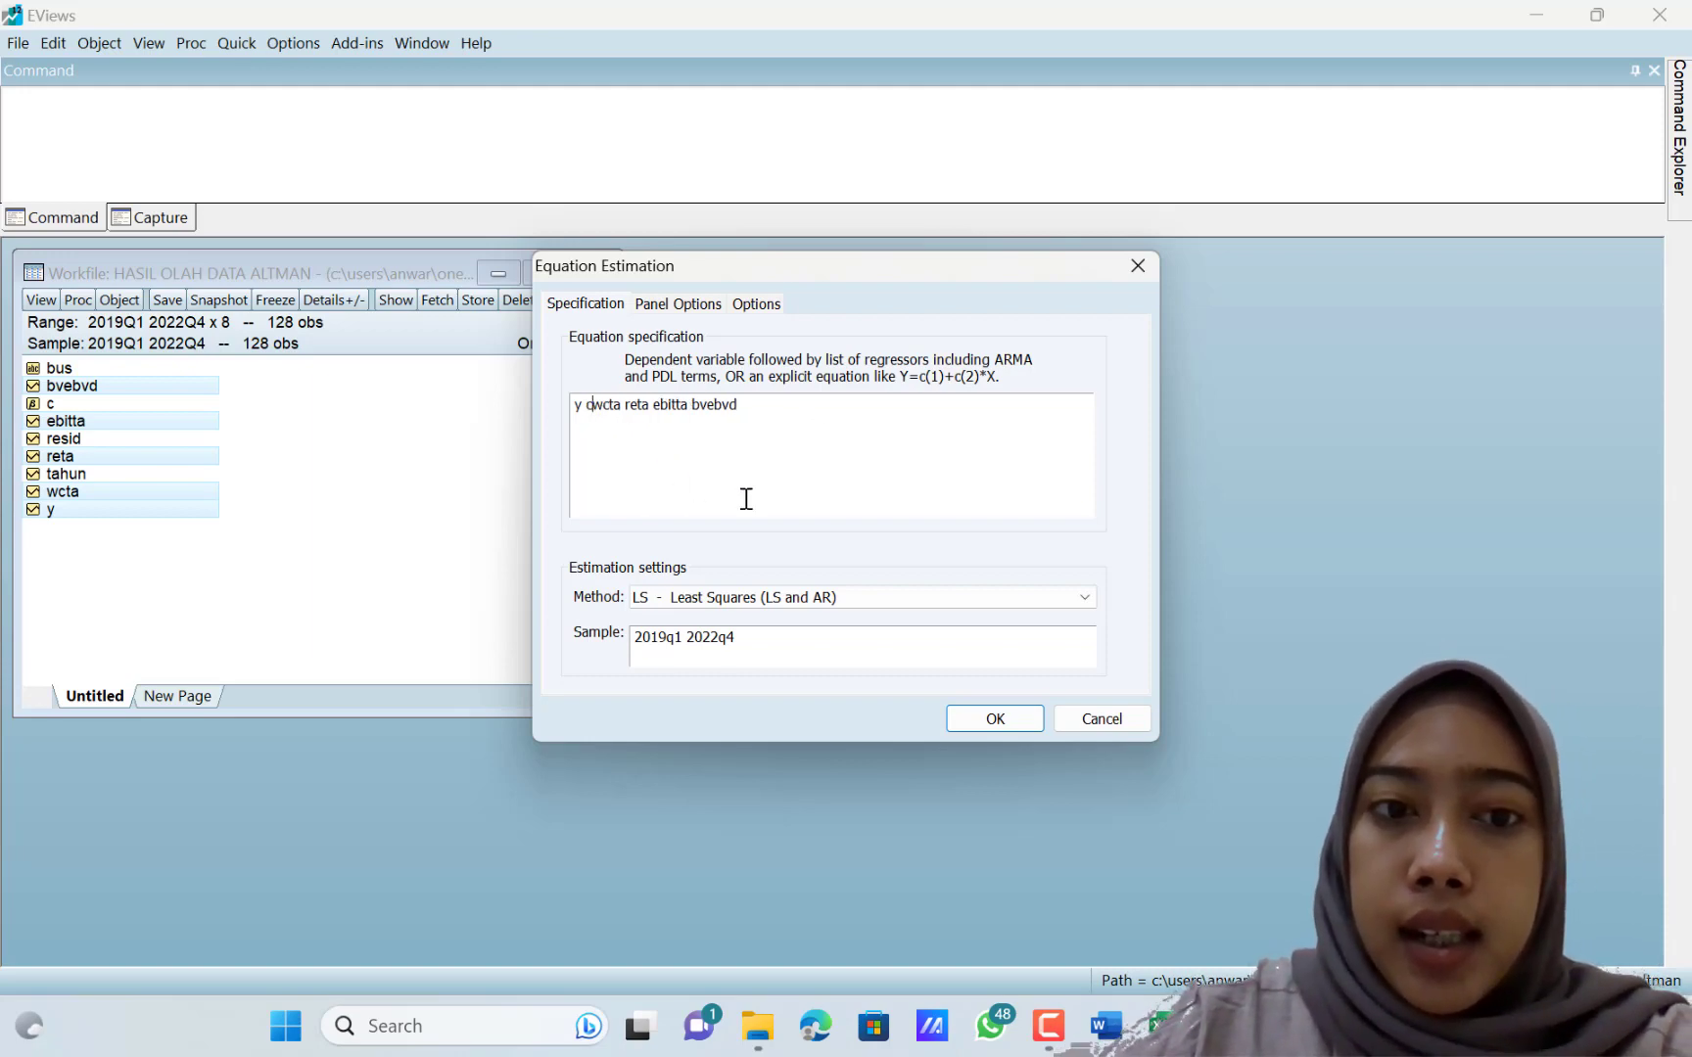
{"action": "left_click", "coordinate": [864, 590]}
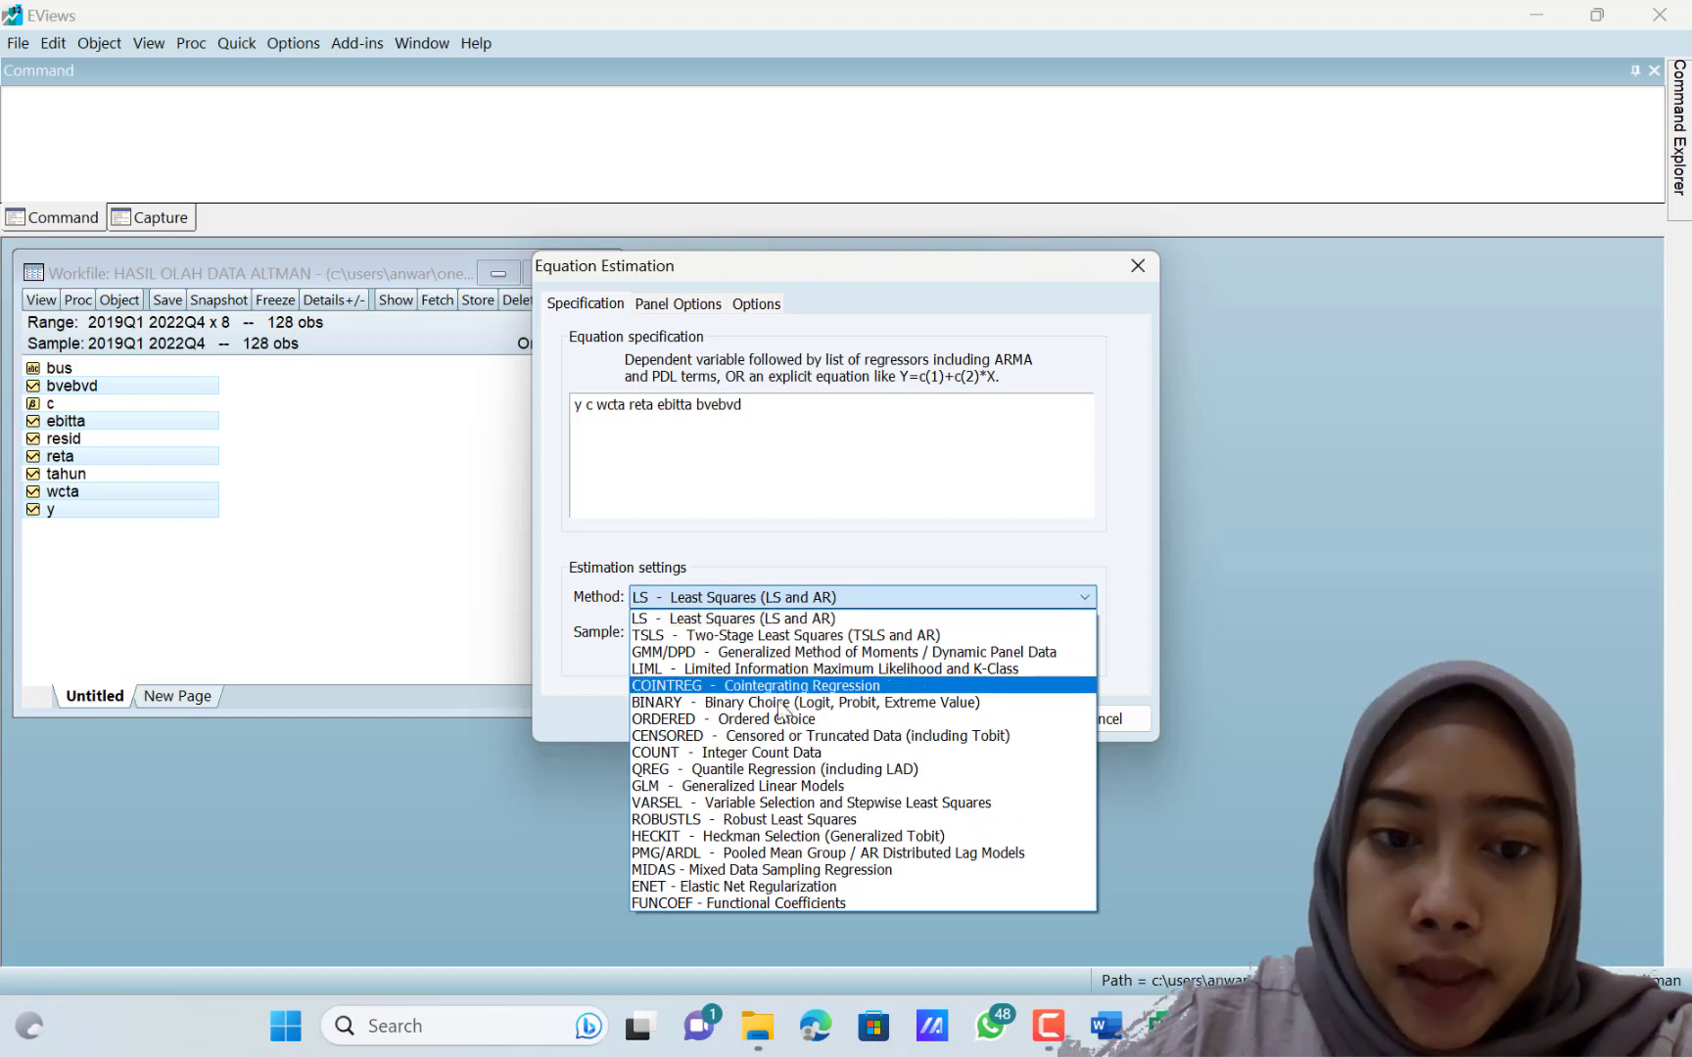
{"action": "left_click", "coordinate": [770, 704]}
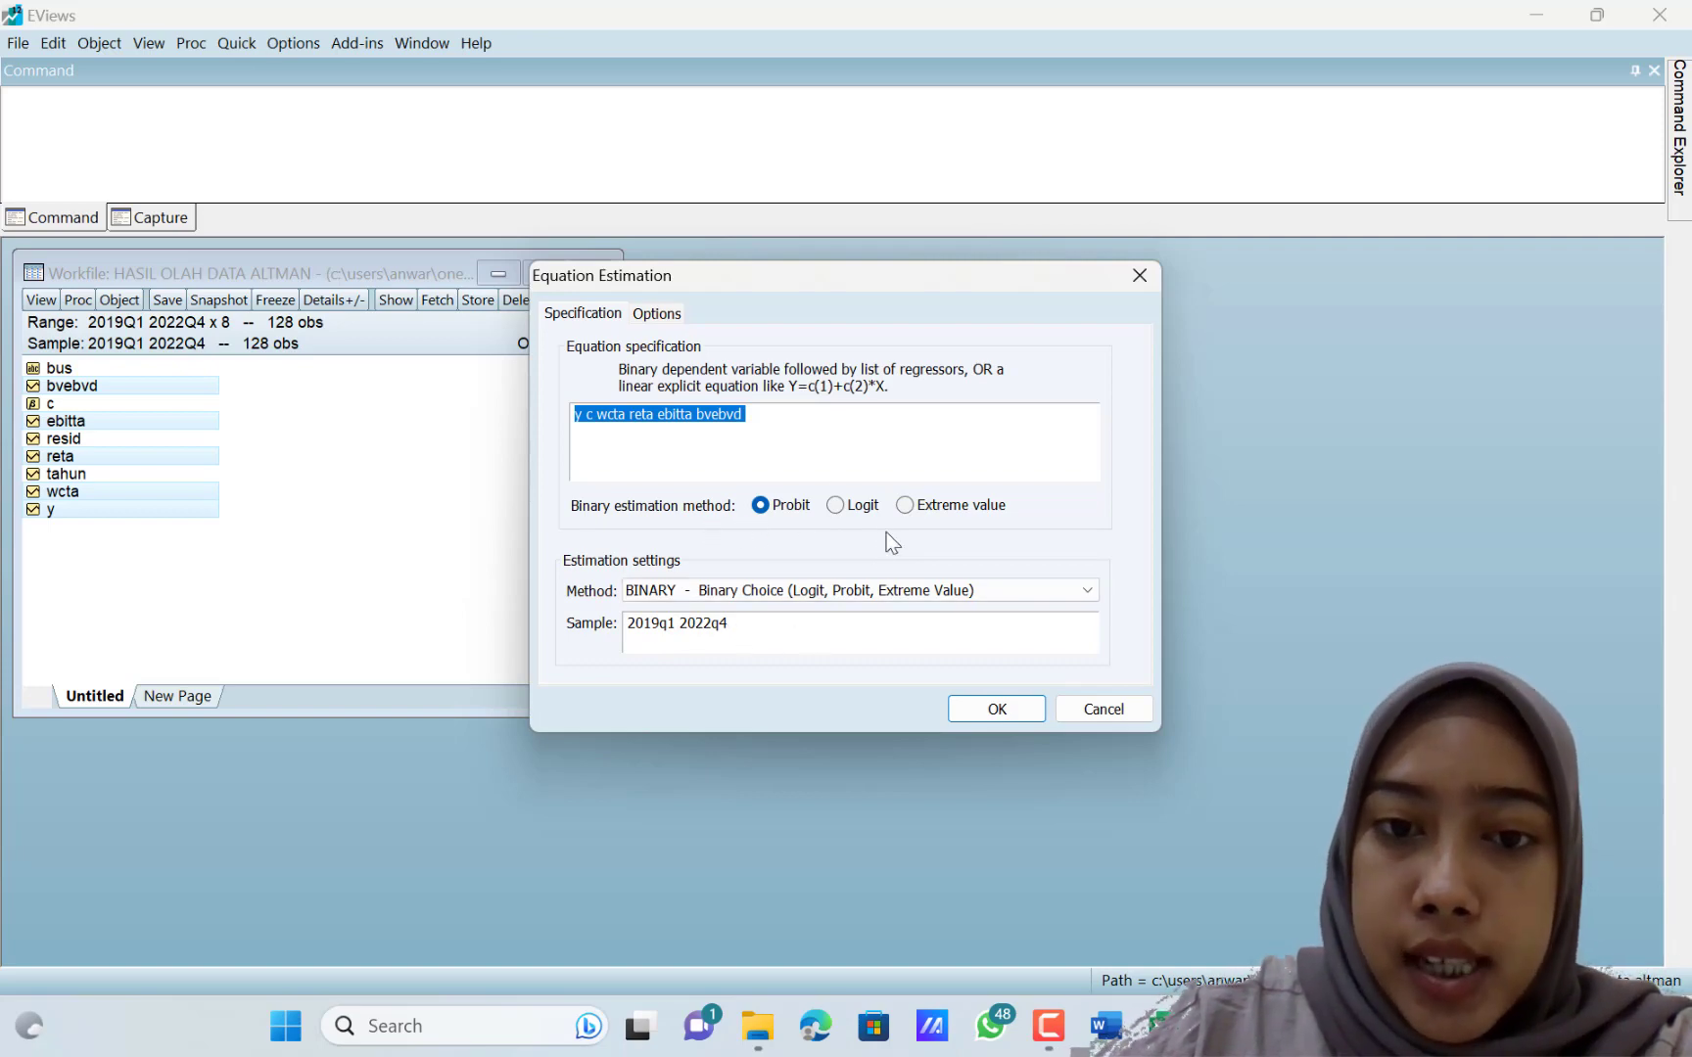
{"action": "left_click", "coordinate": [863, 509]}
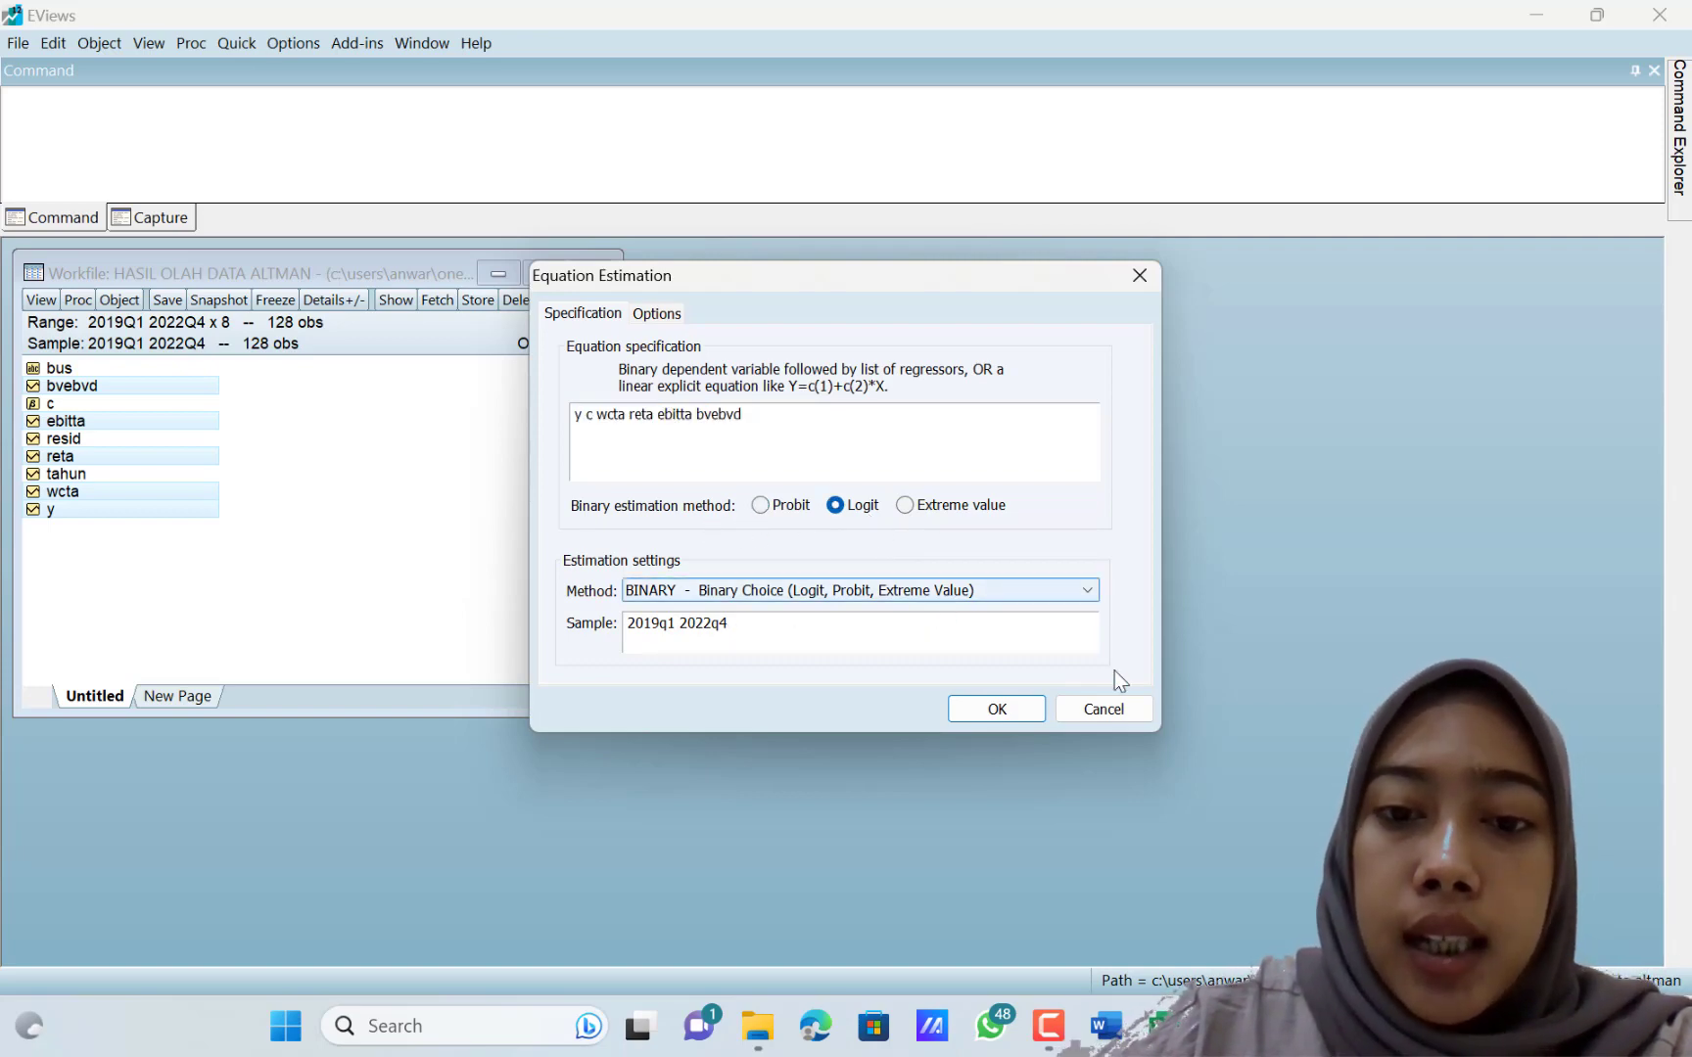
{"action": "left_click", "coordinate": [1019, 717]}
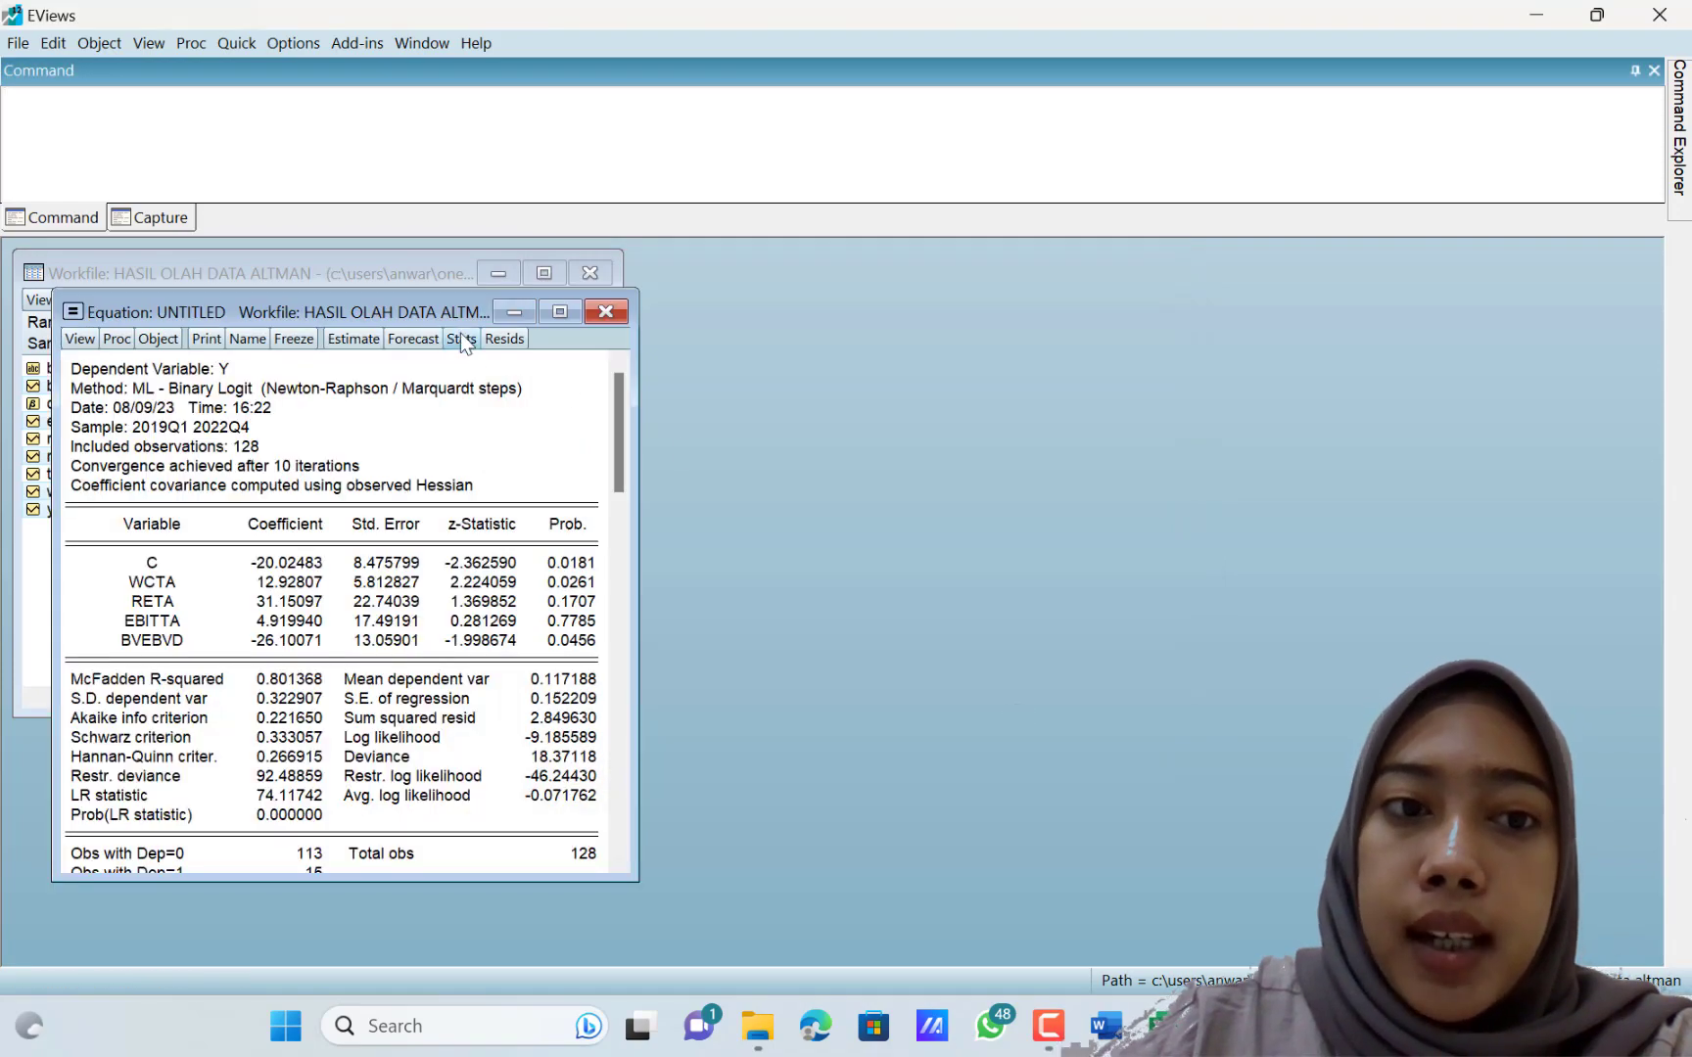
- Enlarge the equation window beside the workfile and examine the Prob. values of WCTA, RETA and EBITTA
{"action": "left_click_drag", "start_coordinate": [465, 326], "coordinate": [891, 273]}
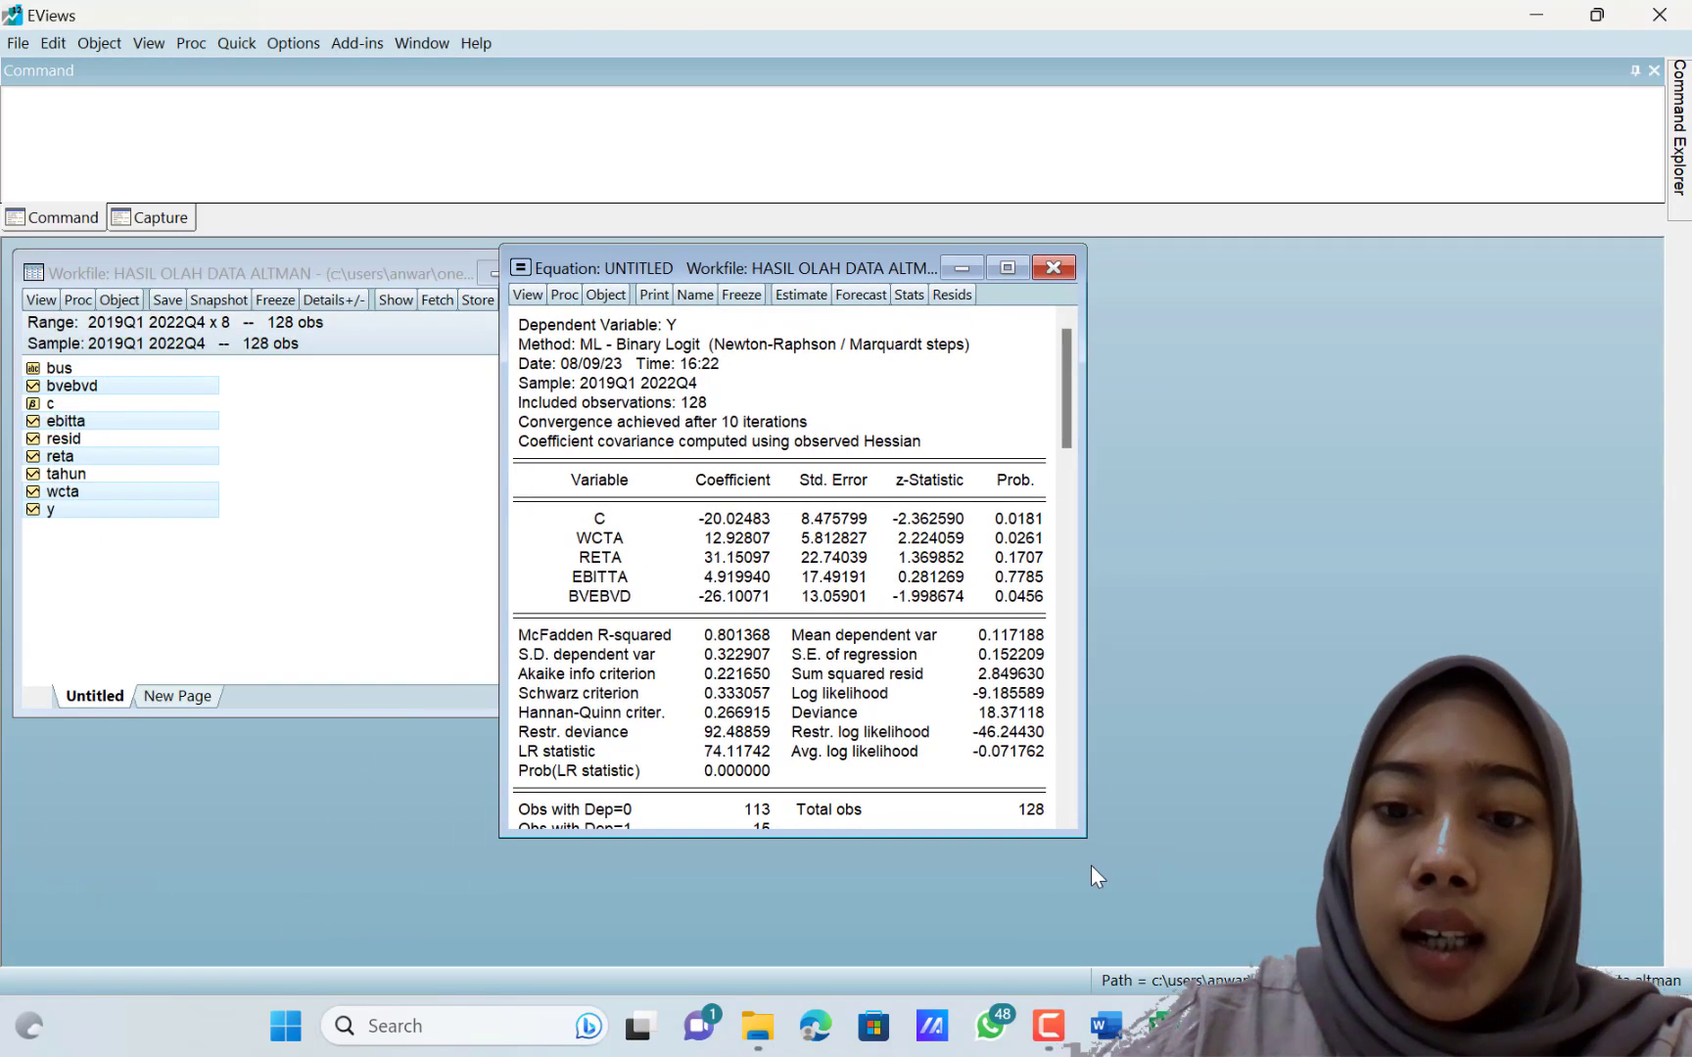
{"action": "left_click_drag", "start_coordinate": [1080, 830], "coordinate": [1131, 917]}
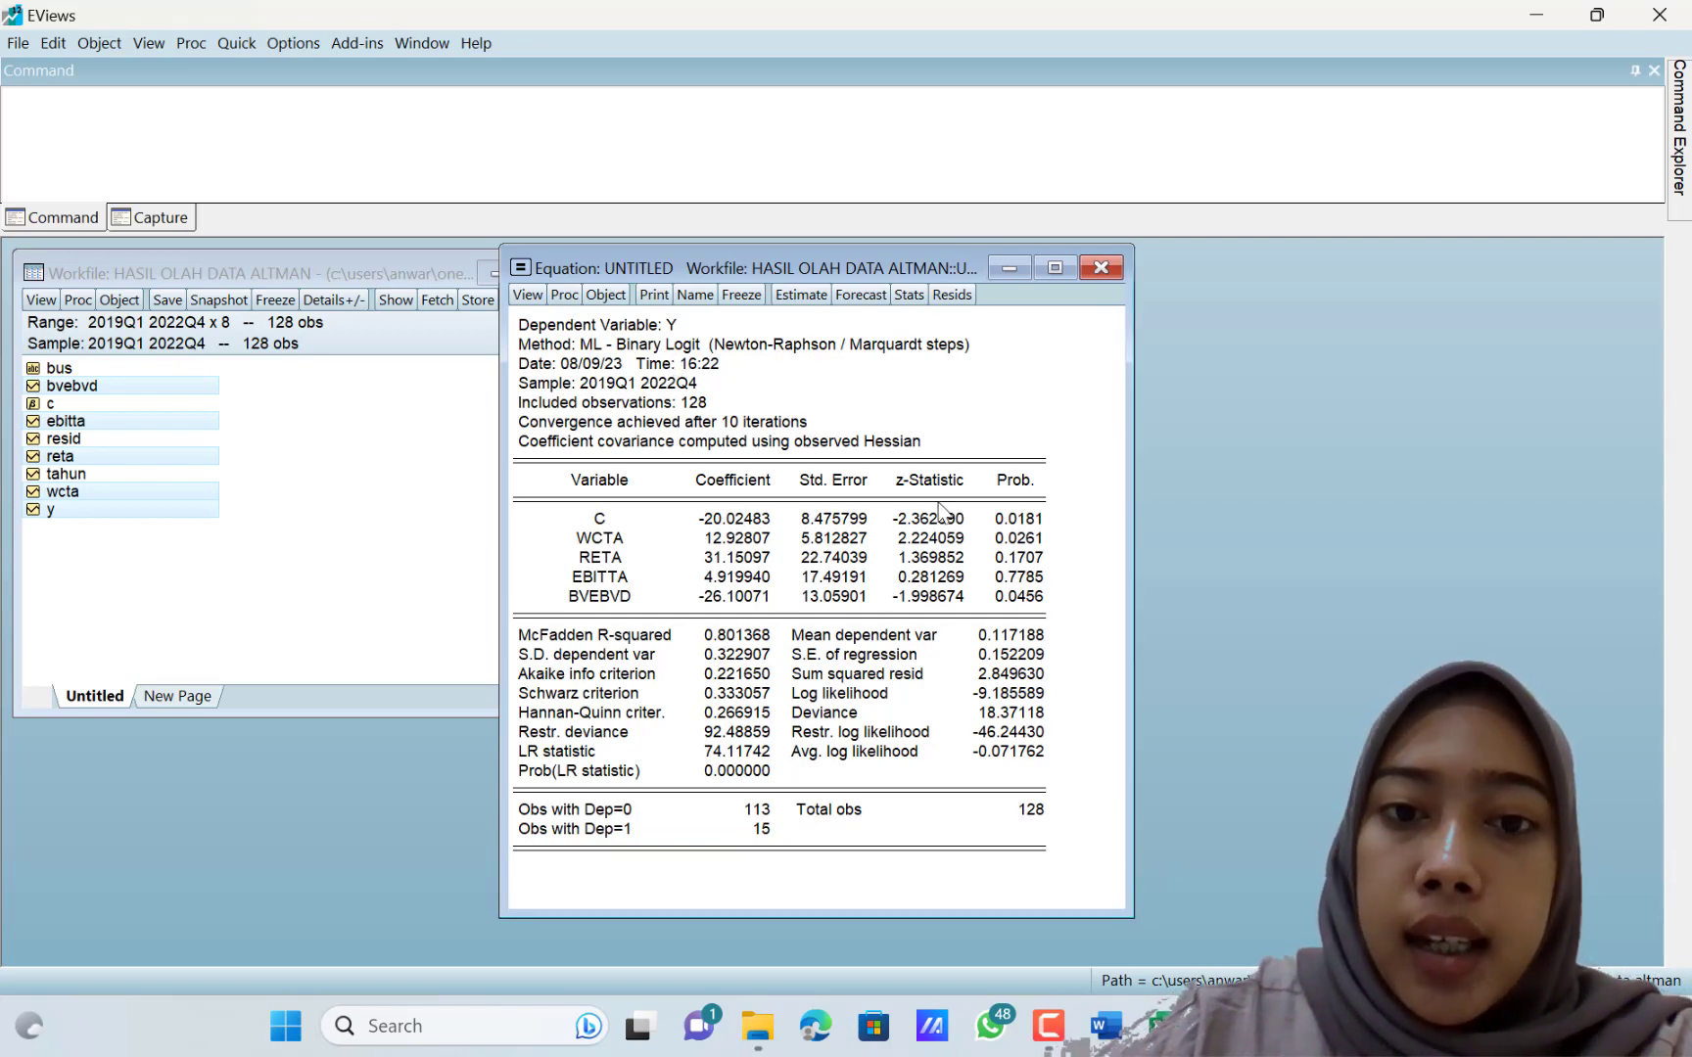
{"action": "left_click", "coordinate": [1029, 547]}
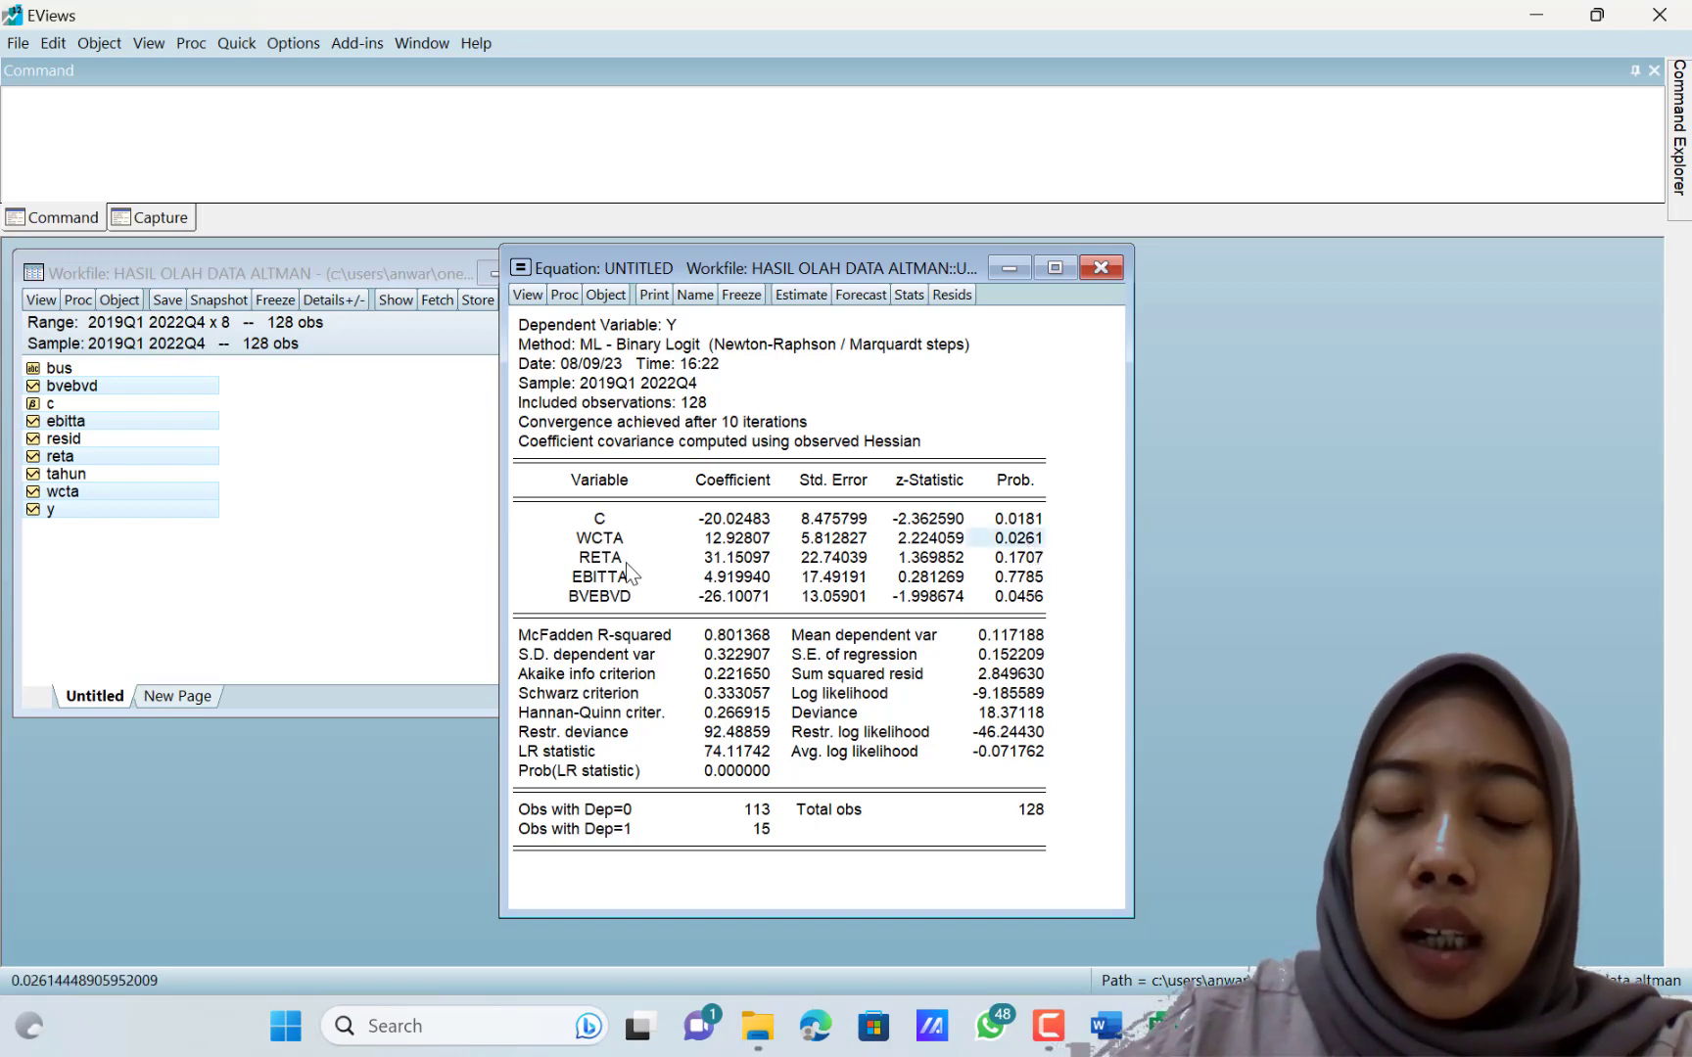
{"action": "left_click", "coordinate": [1020, 563]}
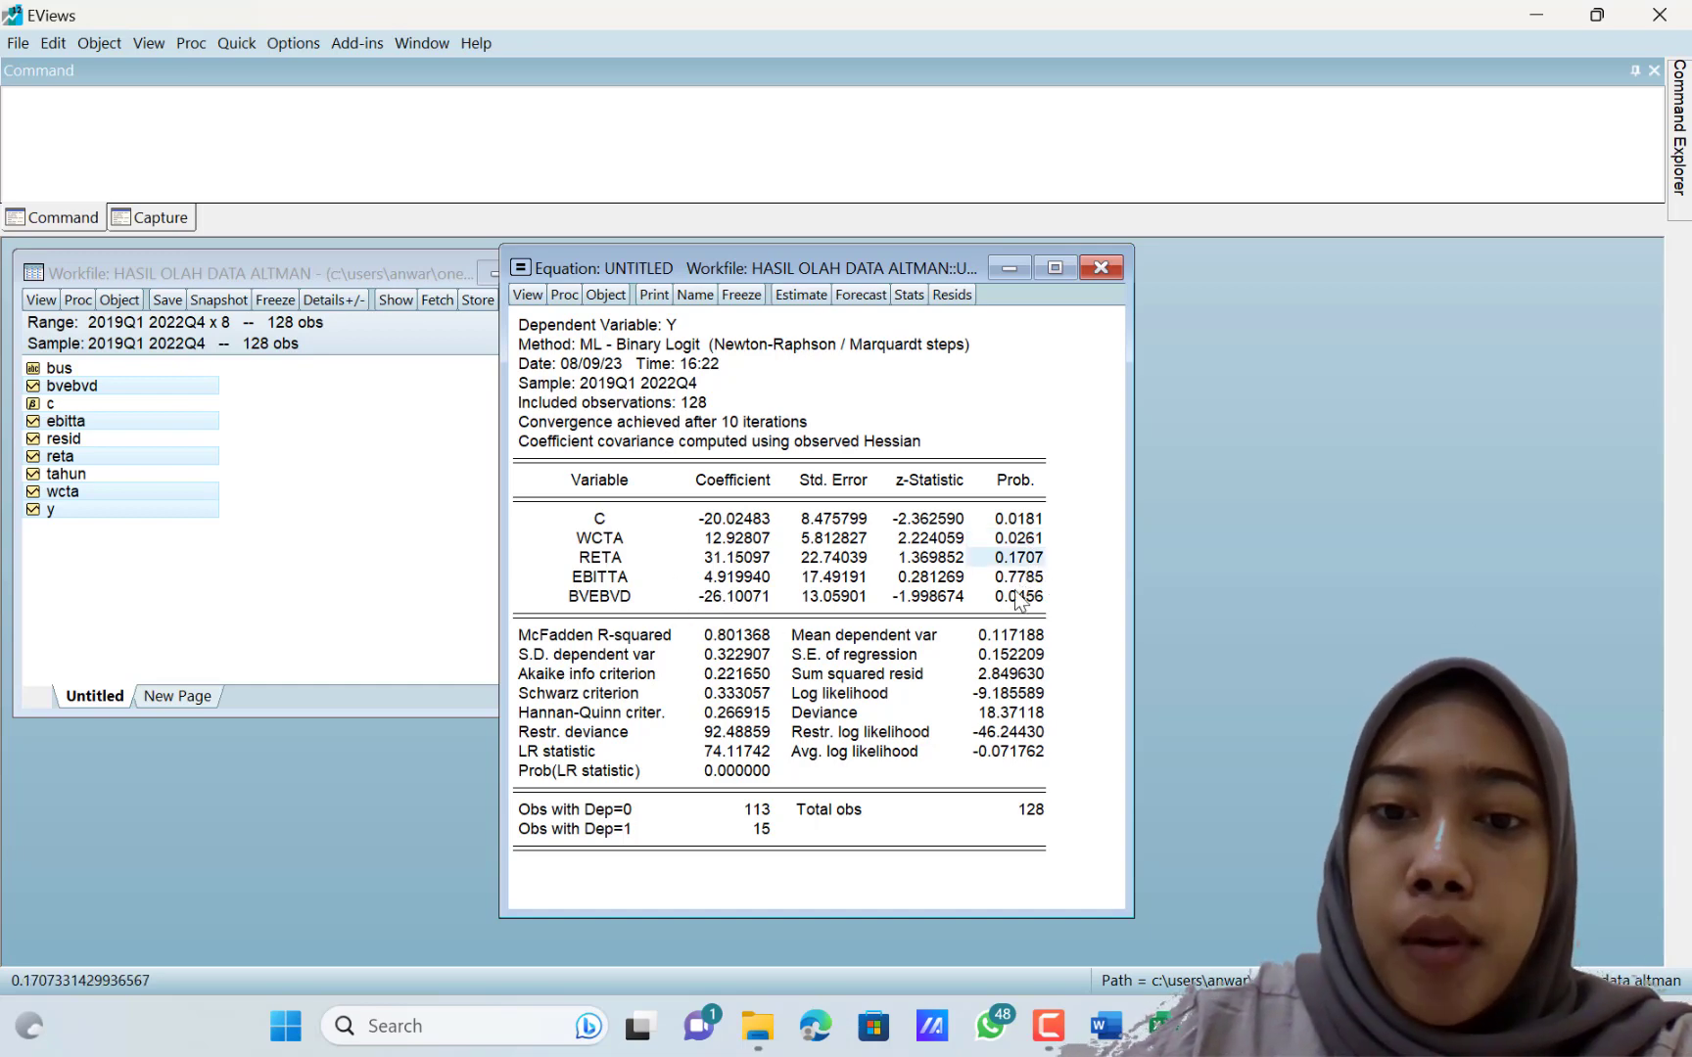
{"action": "left_click", "coordinate": [1022, 579]}
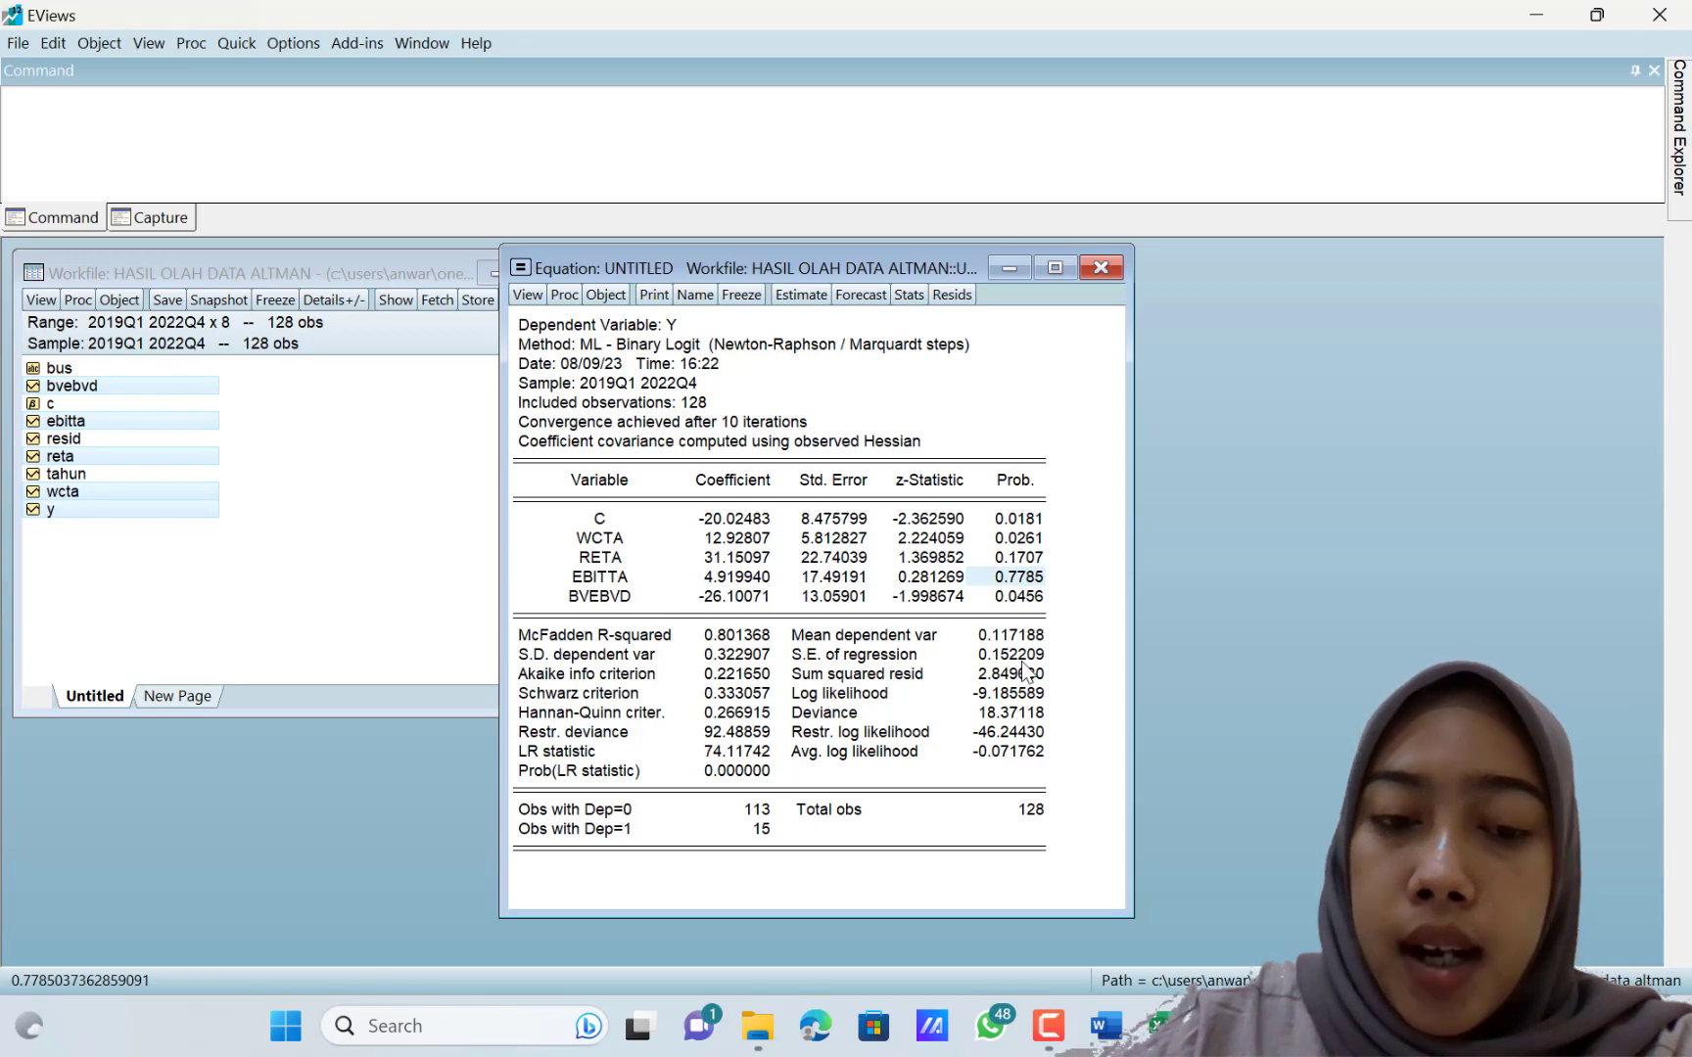